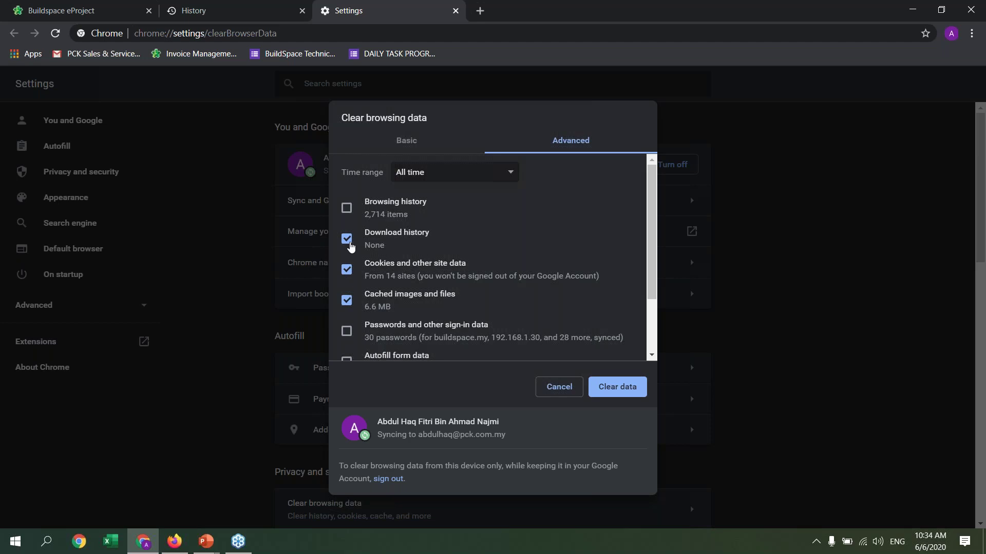
Clear Chrome's download history, cookies and other site data, and cached images and files for all time.
click(486, 180)
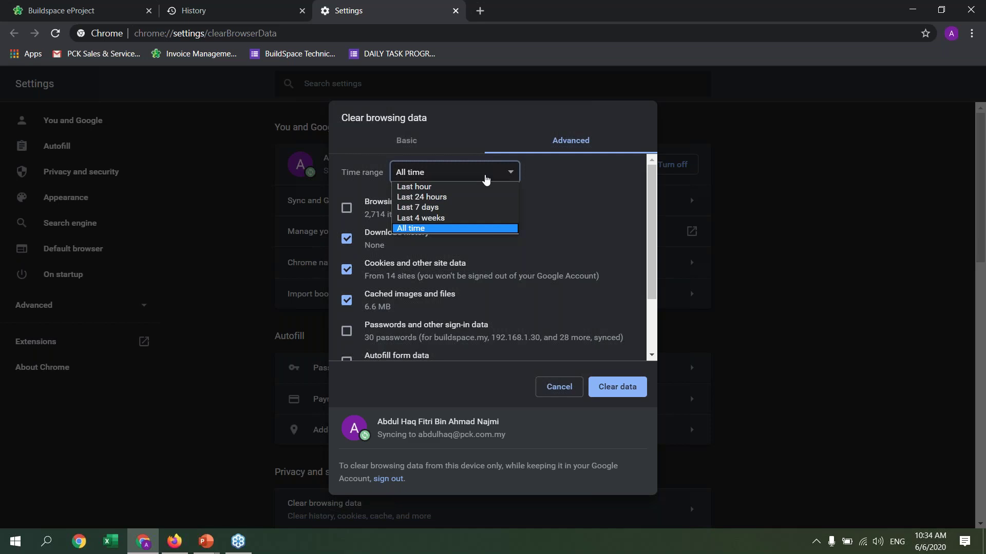
click(486, 179)
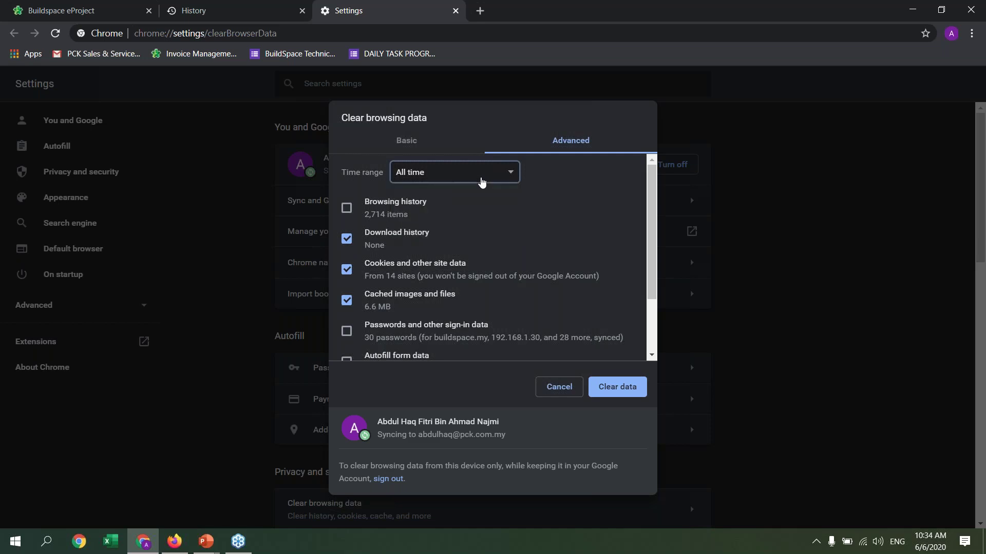
click(615, 392)
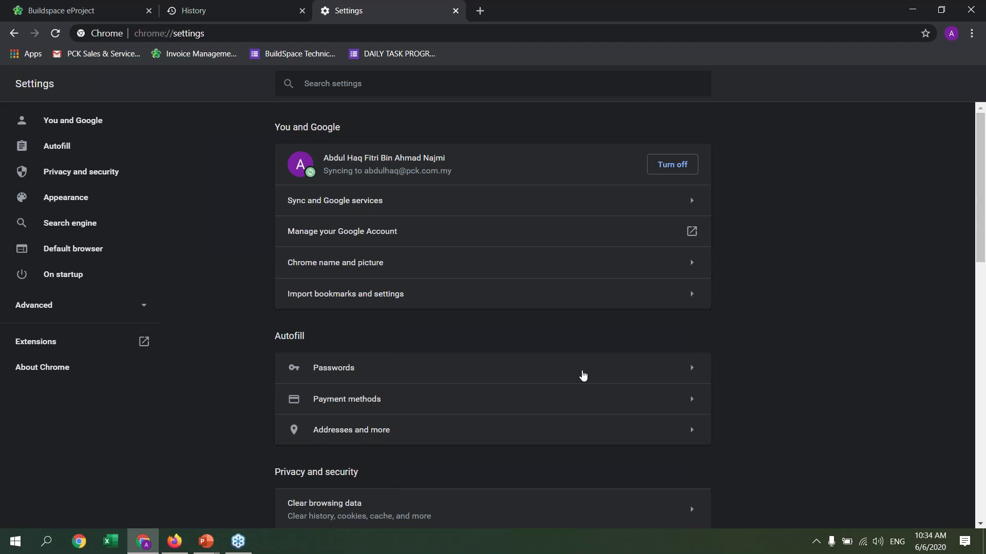
Switch to Firefox and clear cookies, cache, site preferences and offline website data with the time range Everything.
click(175, 541)
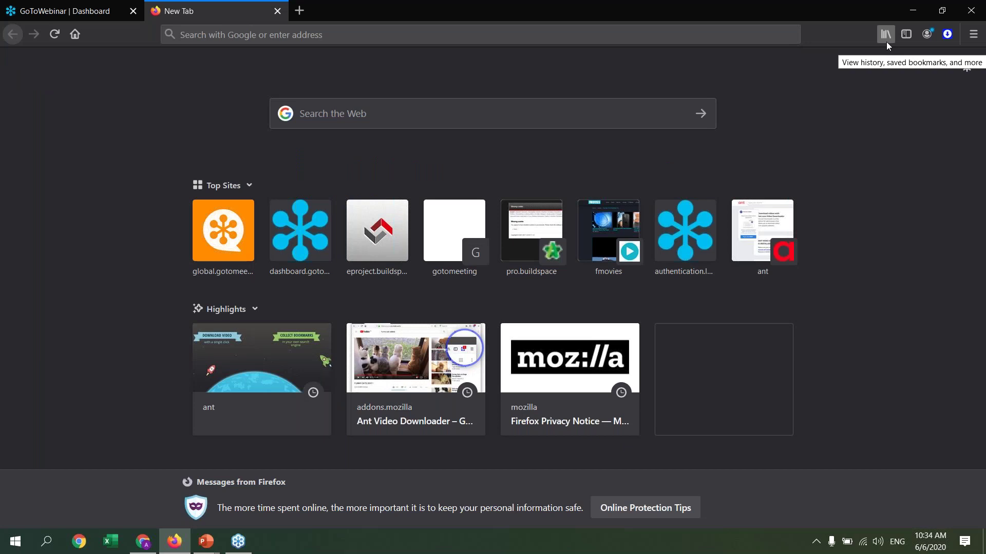
click(886, 42)
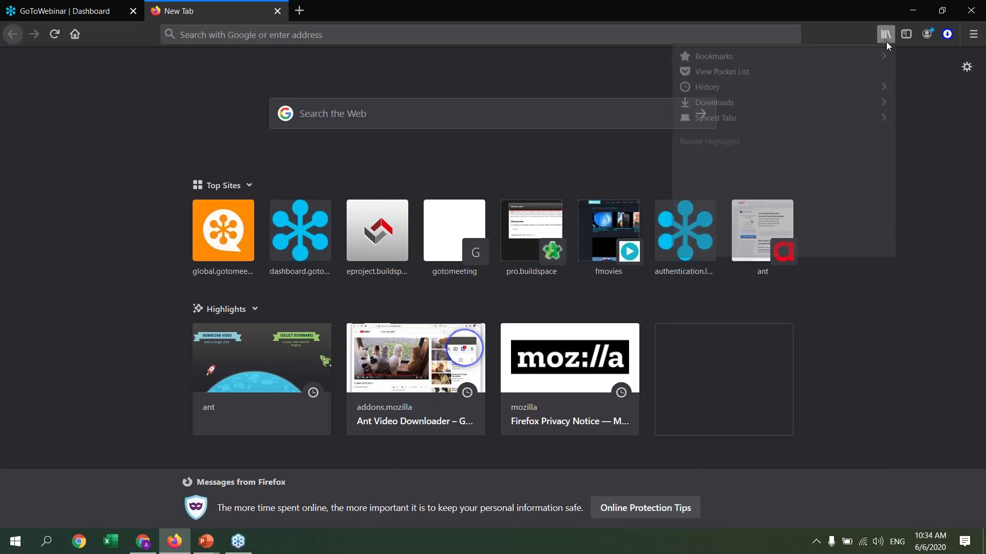
click(852, 90)
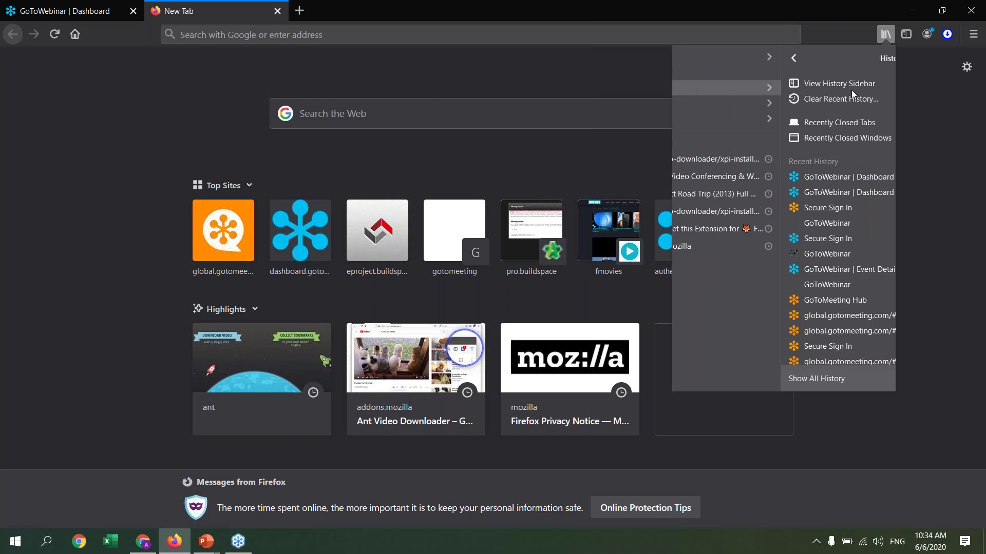
click(851, 92)
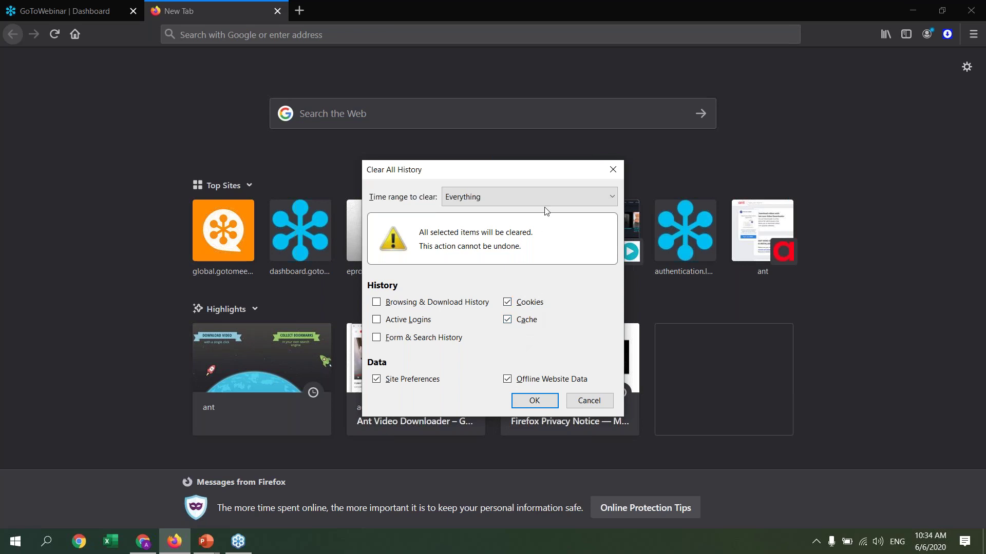
click(609, 199)
click(609, 199)
click(533, 403)
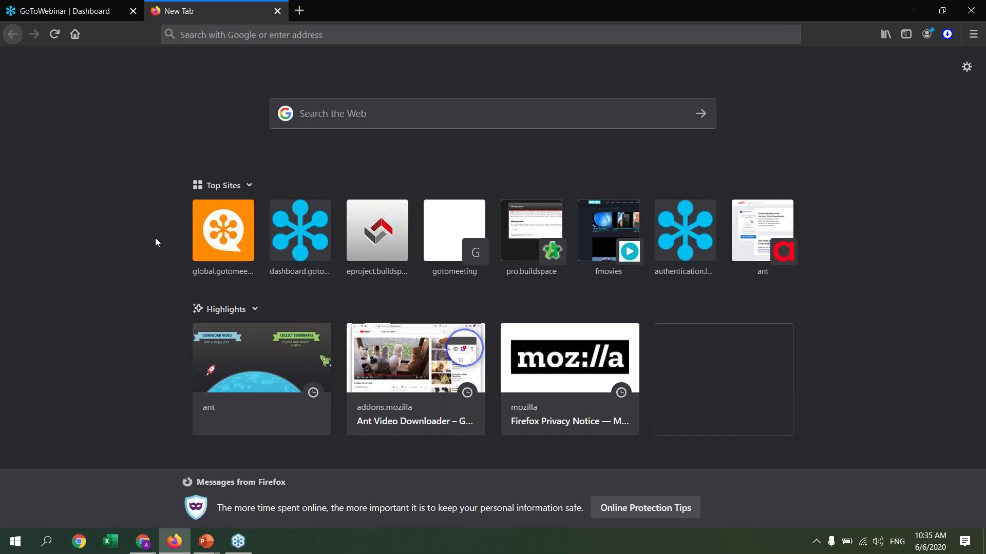
Show the "Preparation to receive update" slide in PowerPoint and return to the Buildspace eProject sign-in page in Chrome.
mouse_move(206, 542)
click(263, 489)
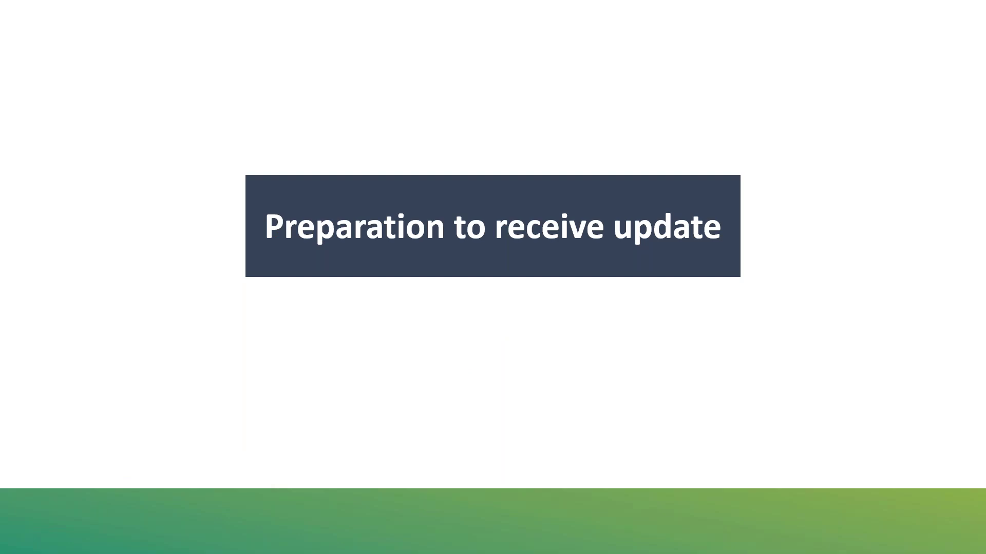
key(alt+Tab)
key(alt+Tab)
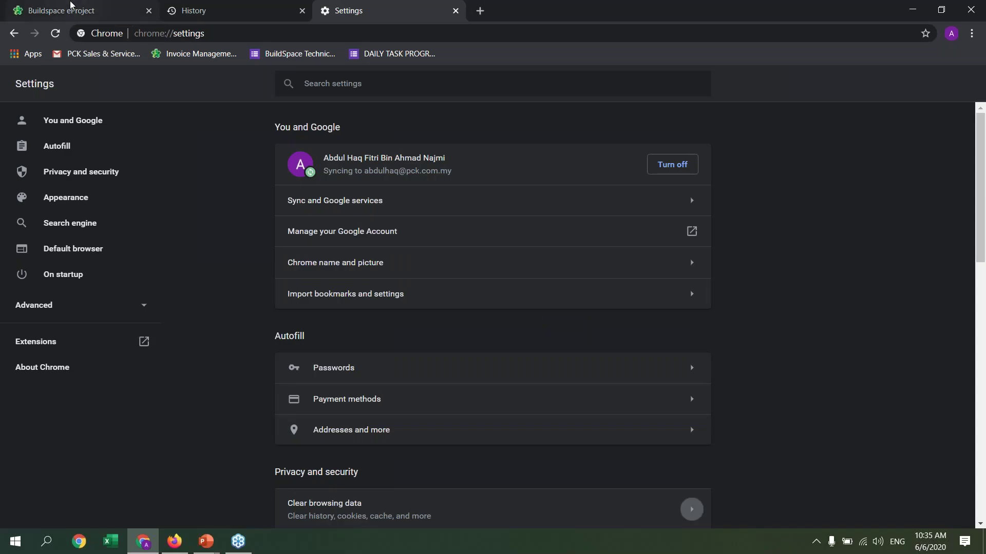
click(70, 4)
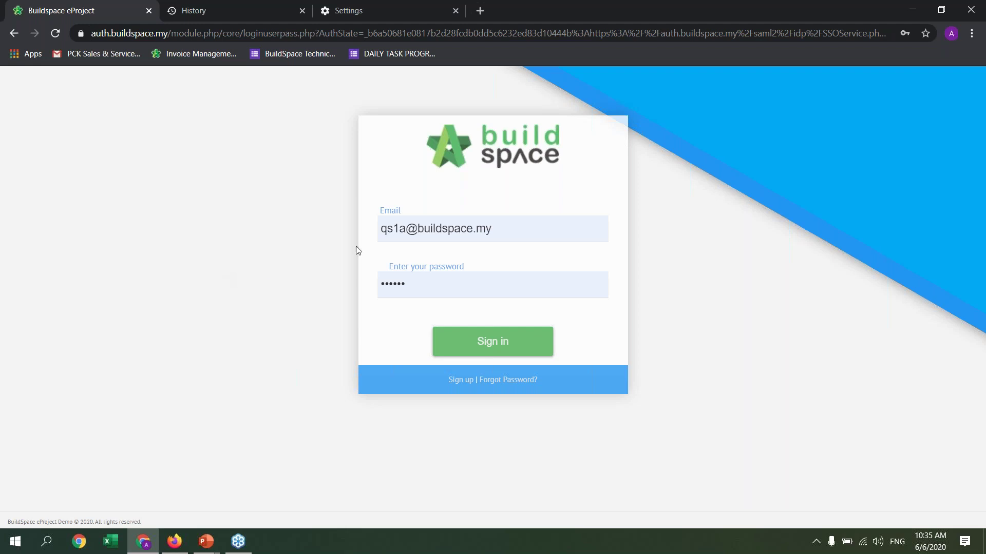
Sign in to Buildspace eProject with the prefilled credentials and sign out of that account again.
double_click(546, 230)
click(660, 245)
click(504, 340)
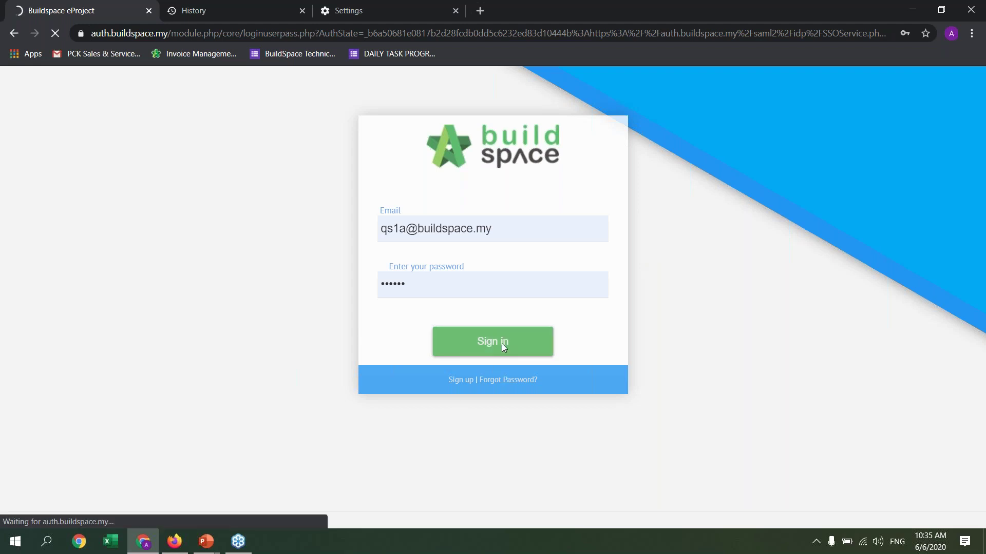
click(495, 337)
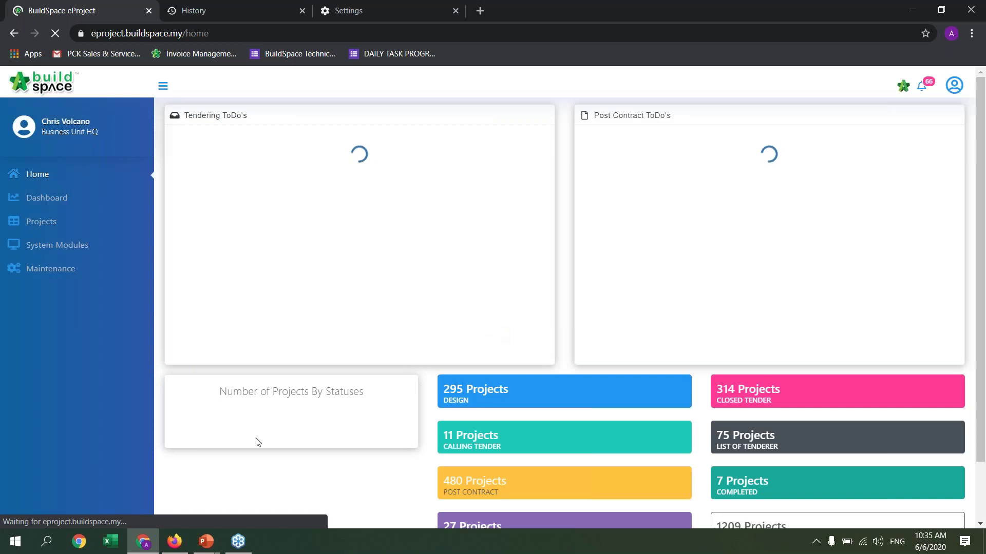
click(962, 88)
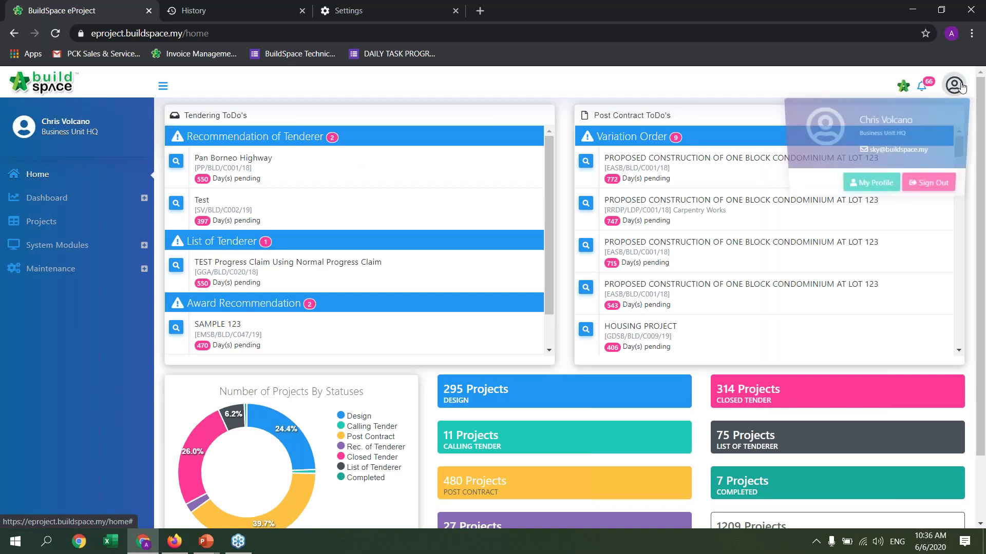
click(923, 188)
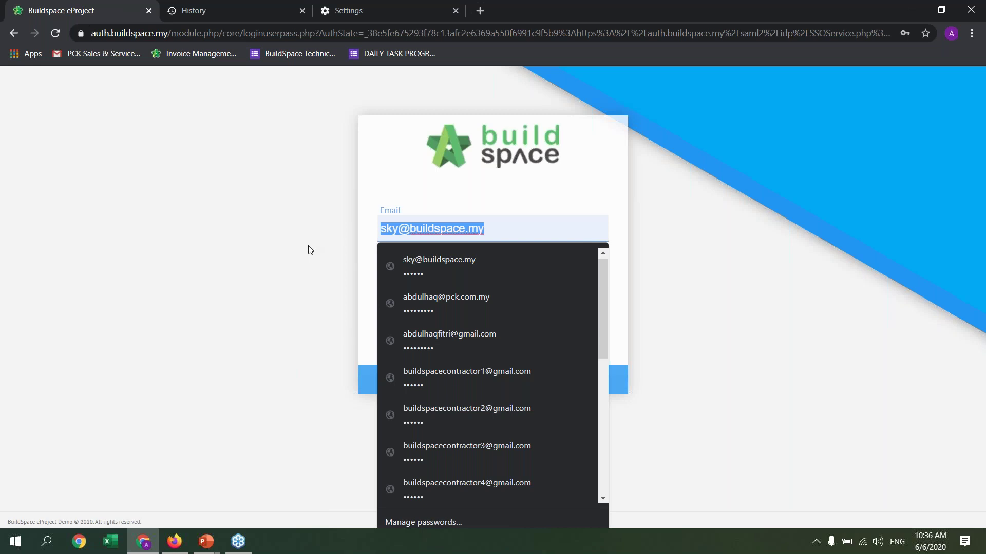
Sign in to Buildspace eProject with the QS consultant's saved e-mail and account password.
text(qs)
click(387, 266)
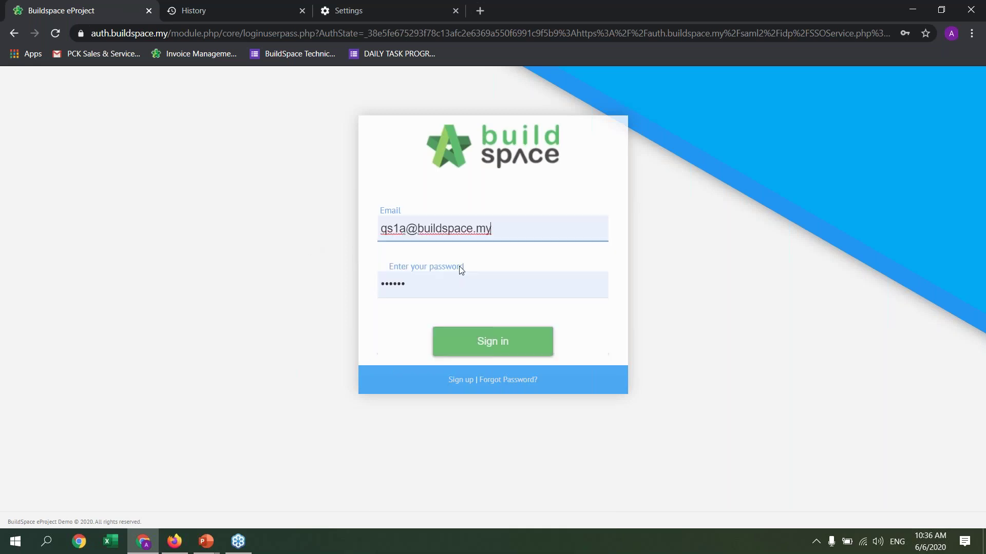
click(496, 342)
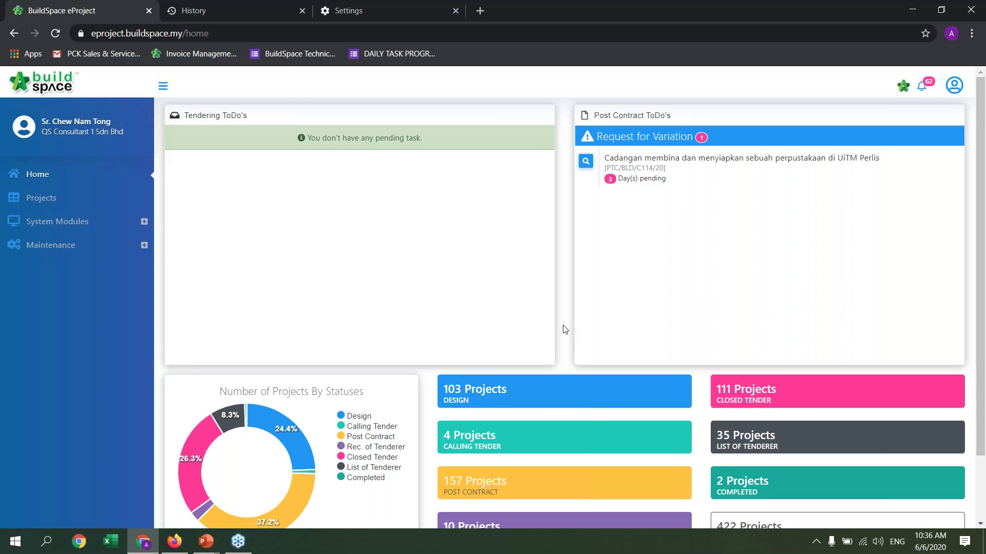
Collapse and restore the side navigation, and review the to-do lists and project status summary on the home page.
mouse_move(172, 447)
click(163, 89)
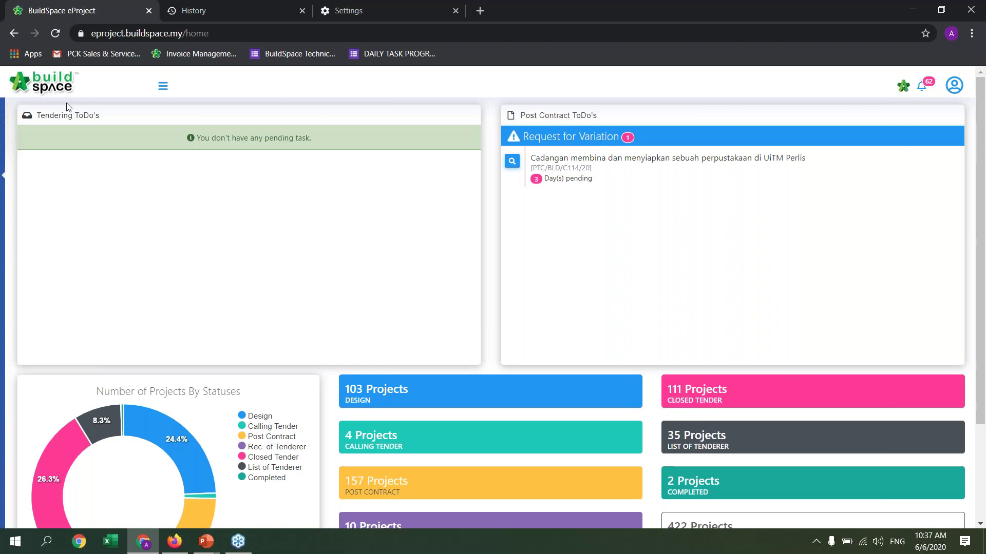
click(163, 87)
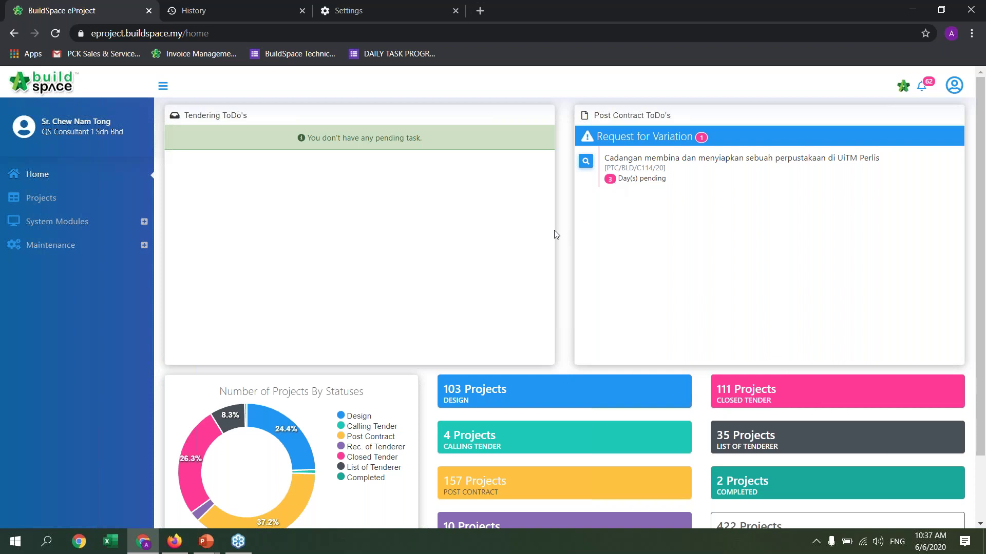
scroll(437, 299, down, 3)
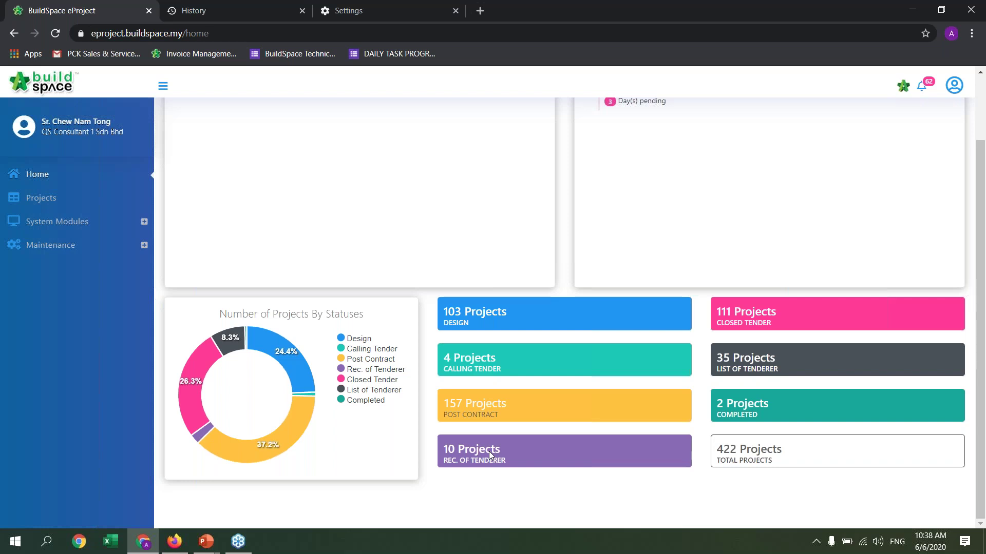
Open the project with contract number PTC/BLD/C124/20 from the project list and expand its Project Progress Checklist.
click(49, 200)
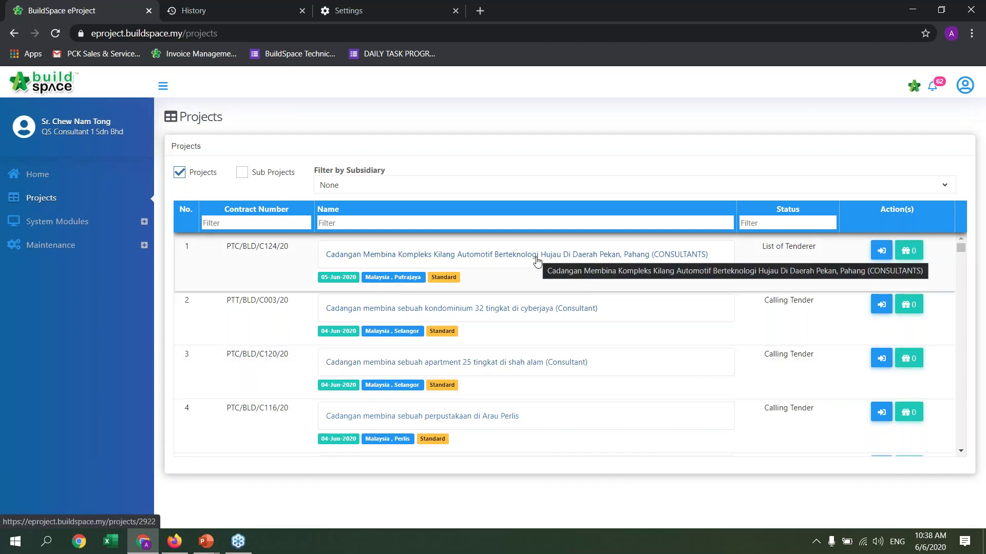
click(485, 263)
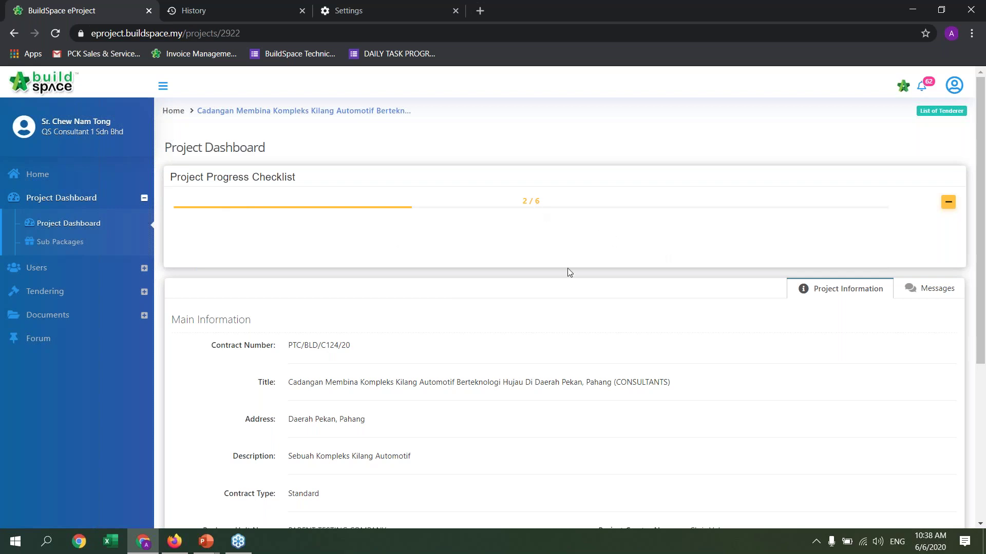
click(945, 206)
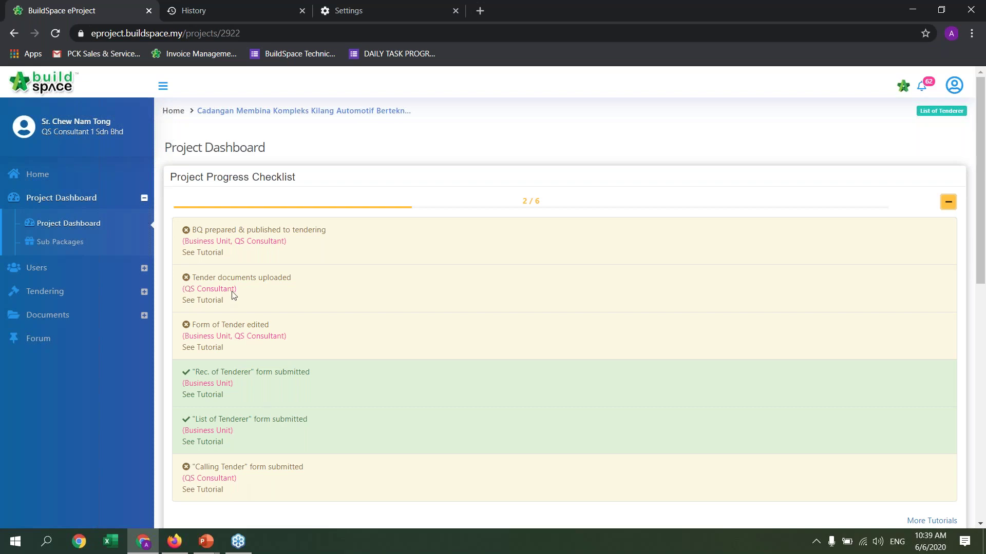
Open the DRAWINGS folder in the project's Tender Documents.
click(71, 318)
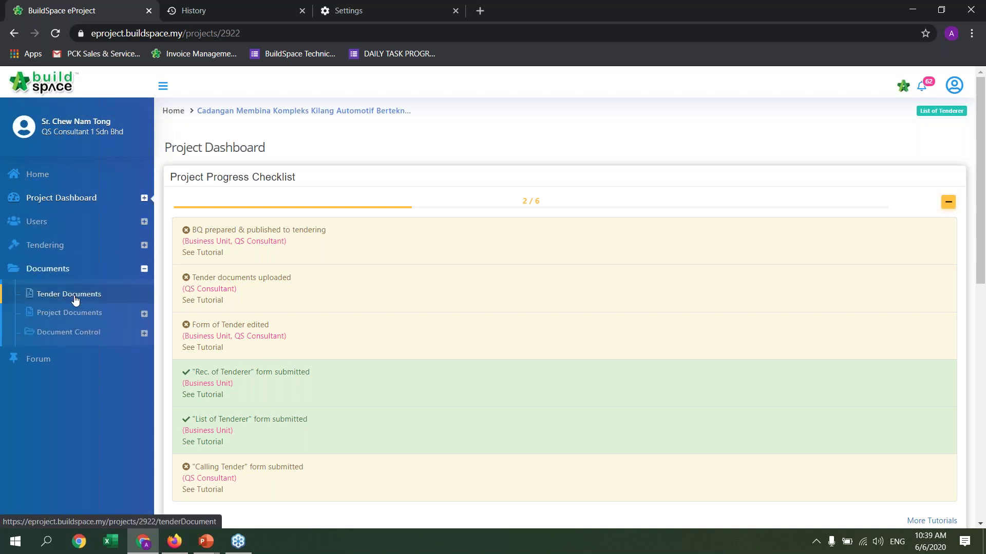
click(75, 300)
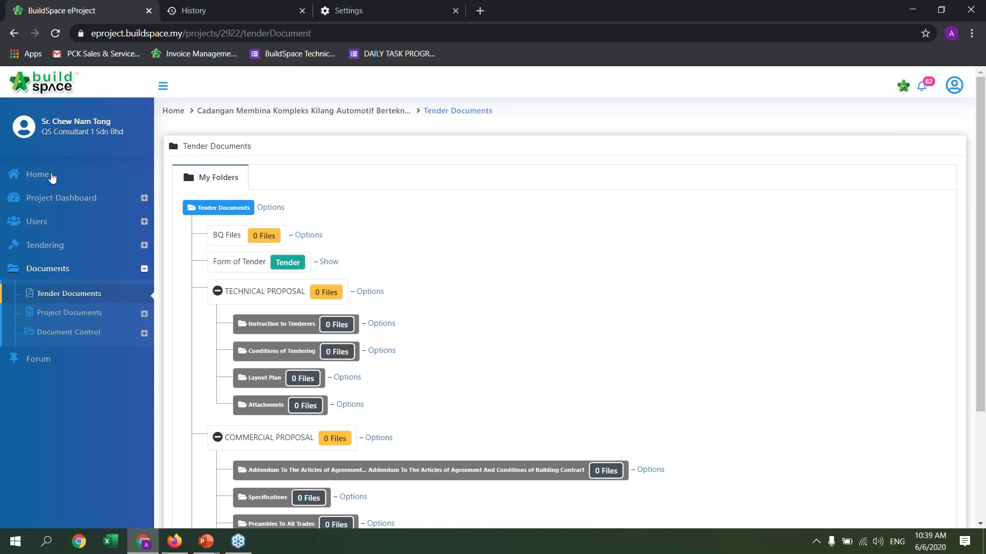
scroll(536, 294, down, 3)
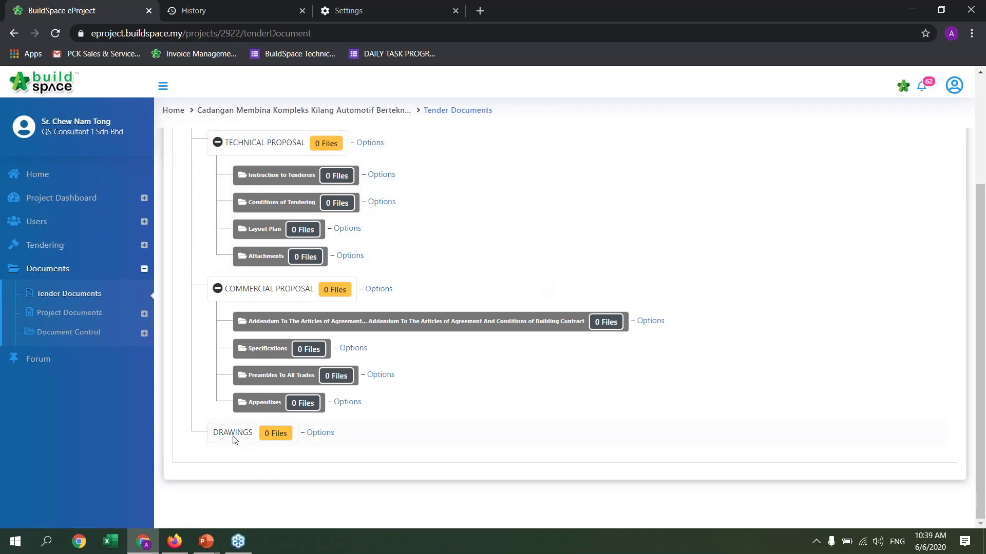
click(322, 435)
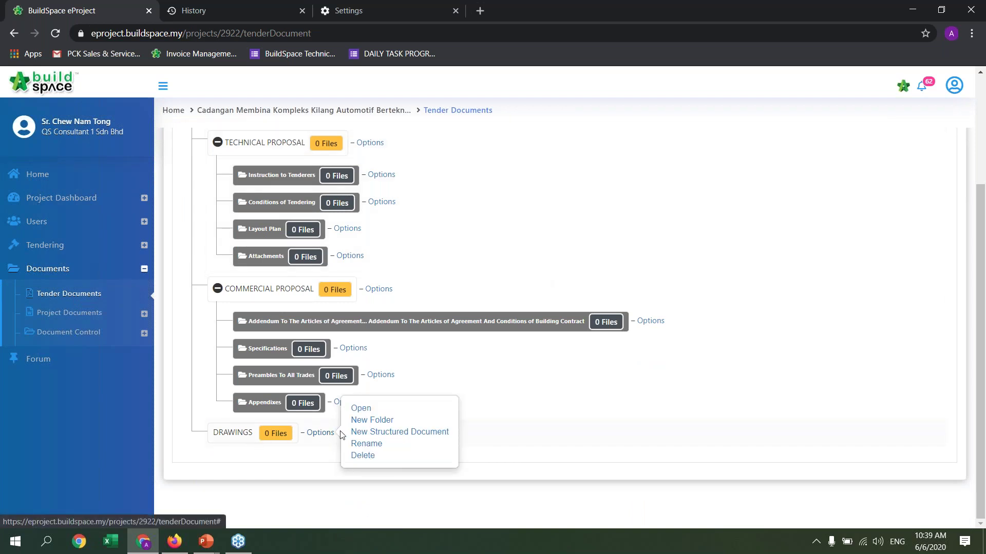
click(321, 433)
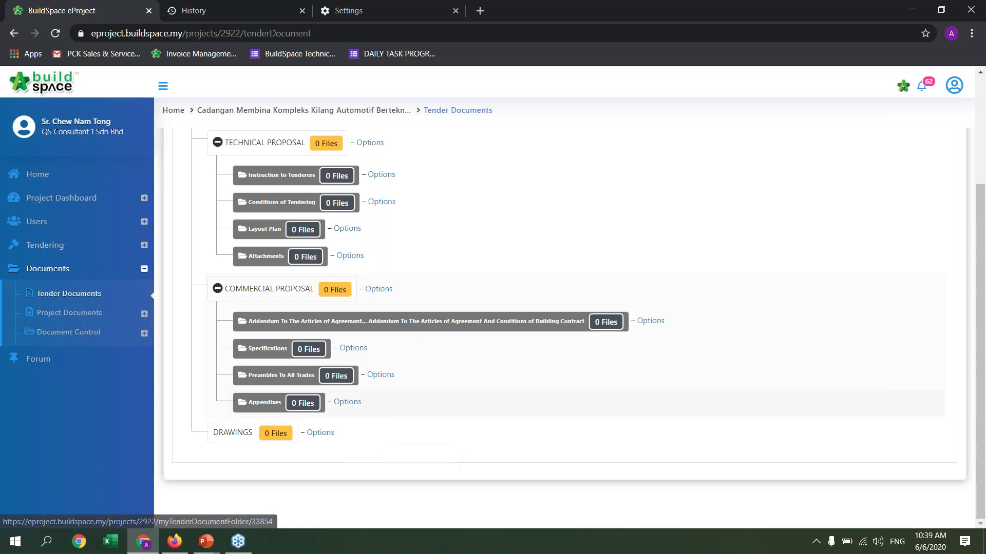
click(321, 433)
click(361, 409)
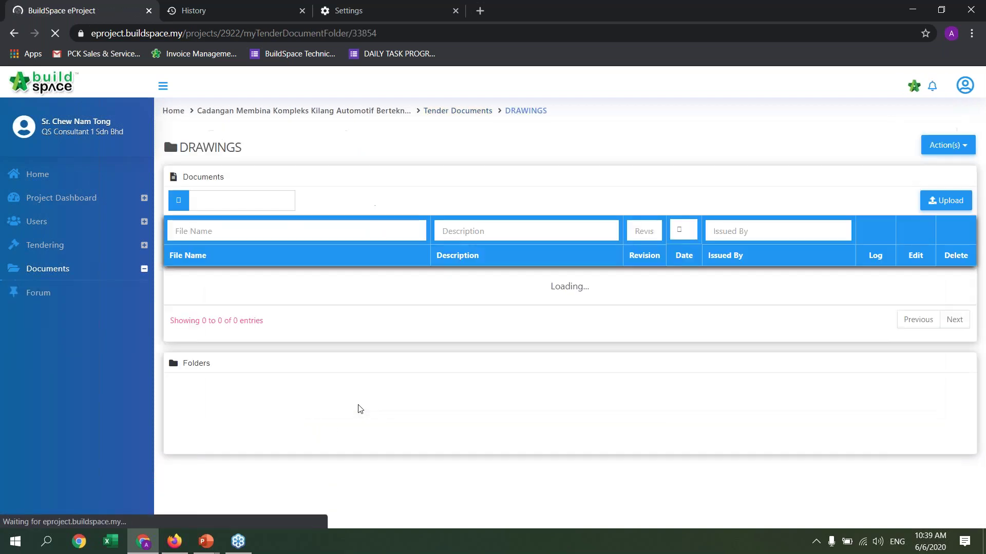
Upload A tkt bwh revC.dwg, A tkt bwh revC.pdf and a.pdf to the DRAWINGS folder and close the upload dialog.
click(935, 208)
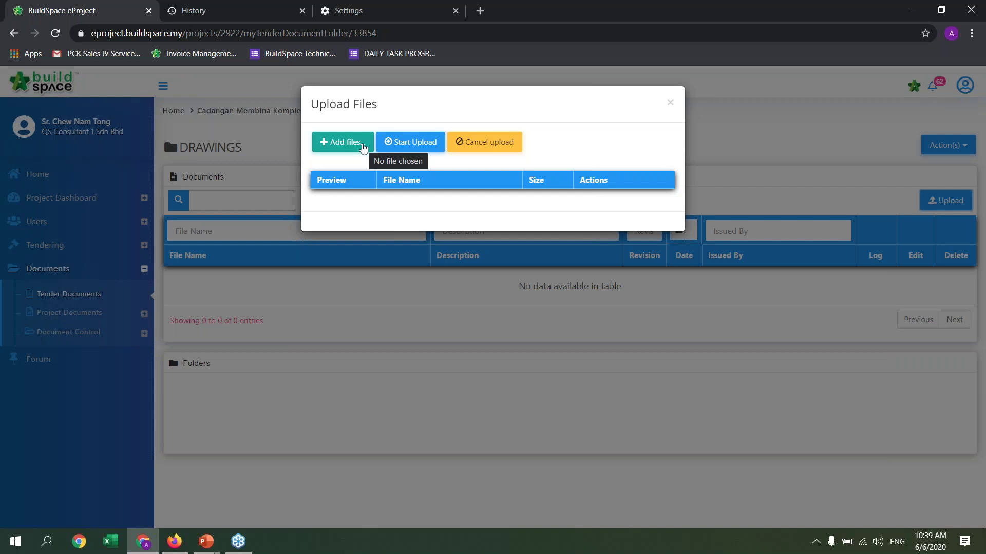
click(363, 148)
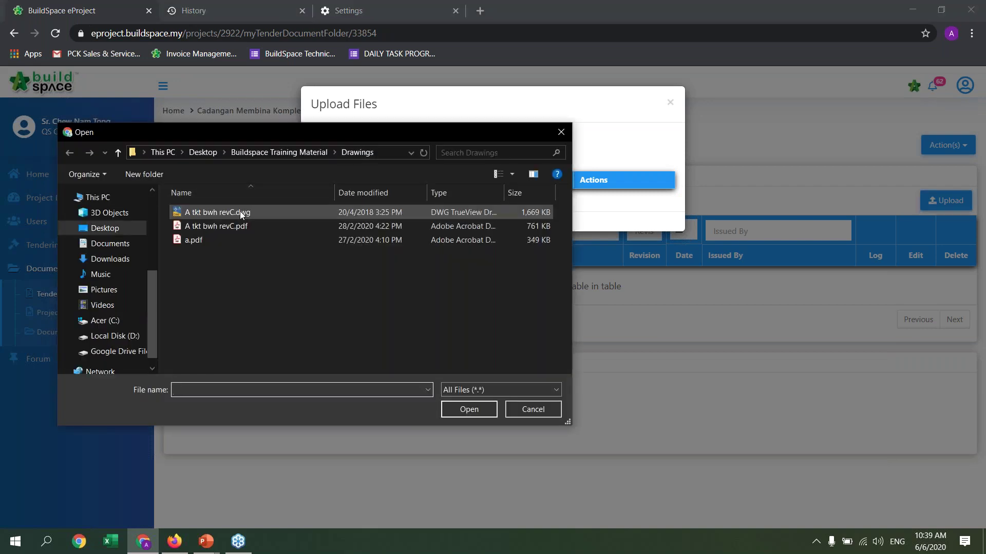
click(240, 211)
shift+click(234, 240)
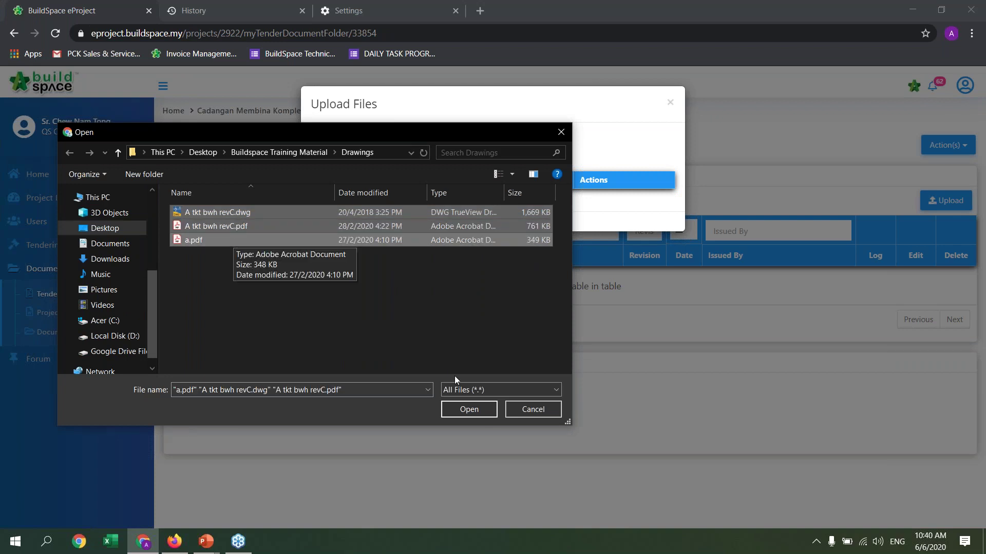
click(475, 411)
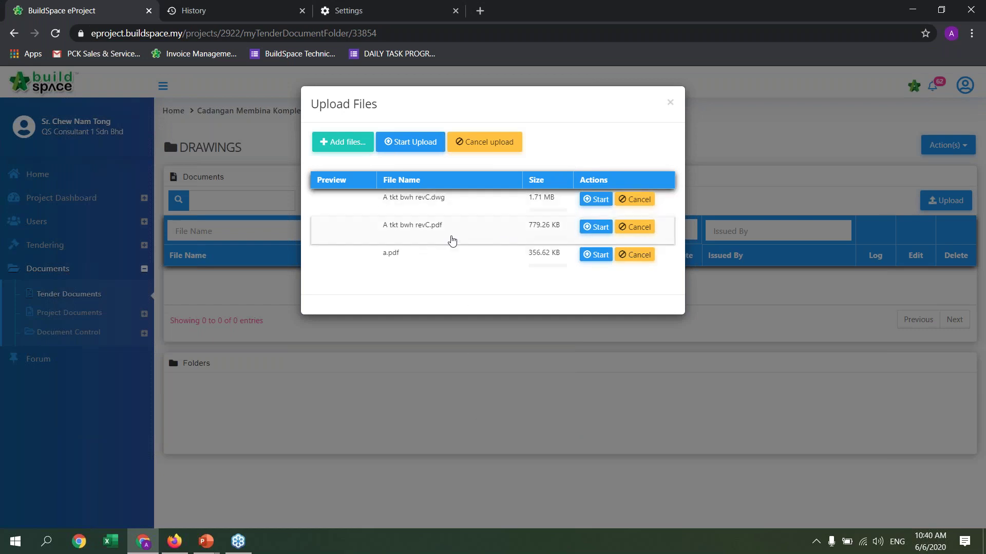
click(430, 144)
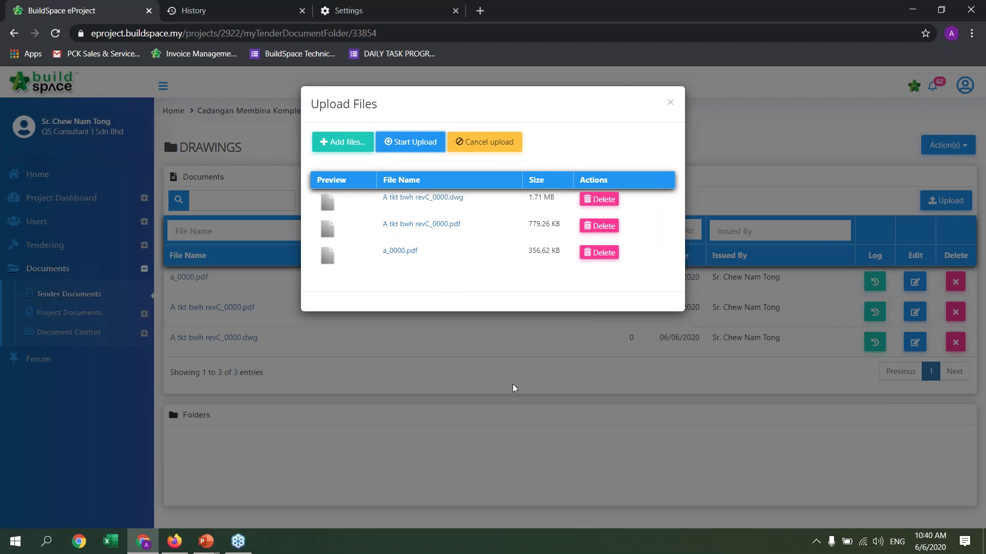
click(539, 429)
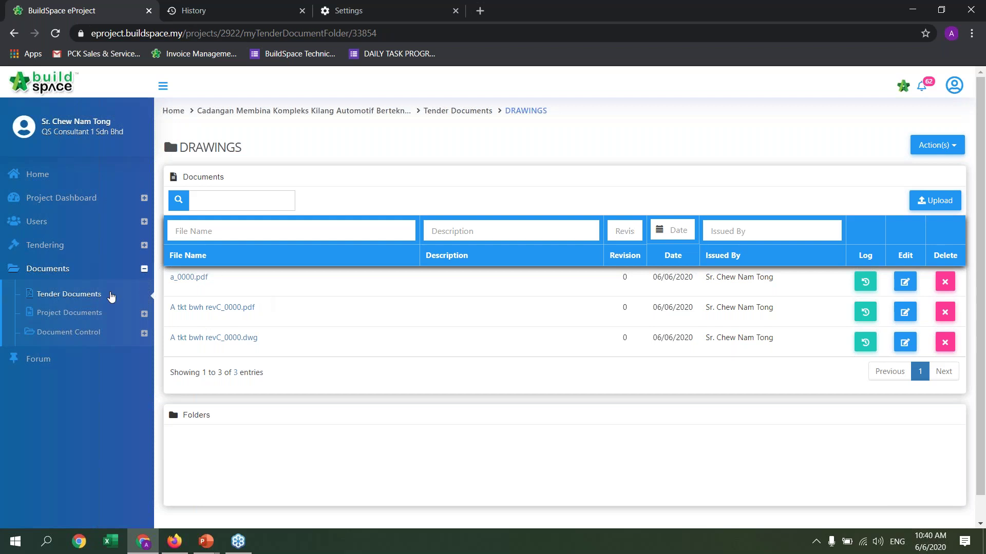
Open the Clauses section of the Form of Tender from the project's Tender Documents for editing.
click(80, 301)
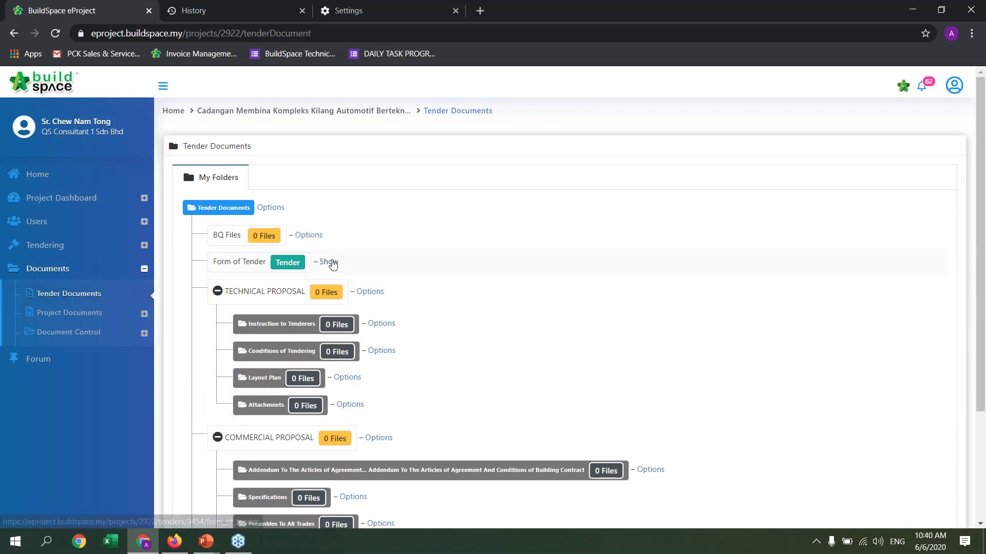
click(329, 262)
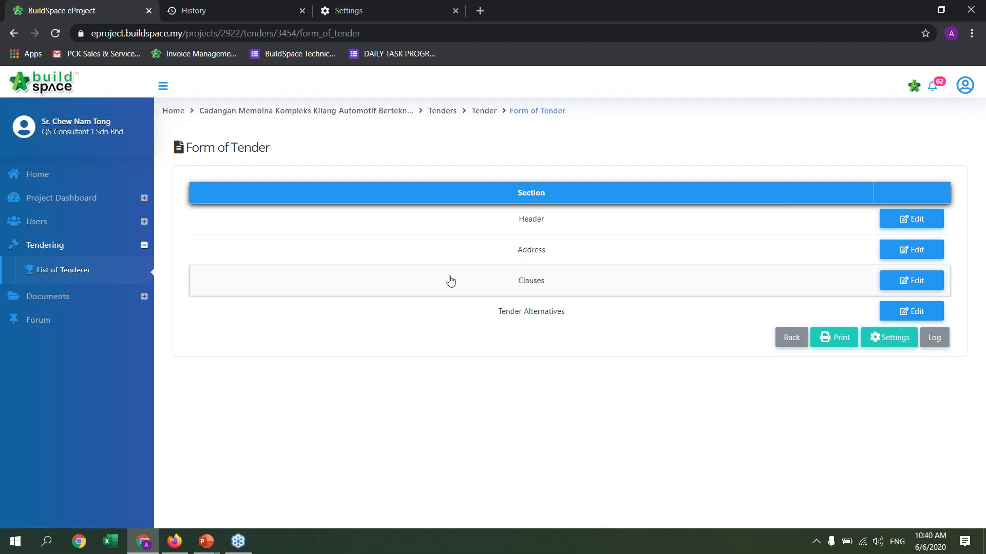
click(902, 285)
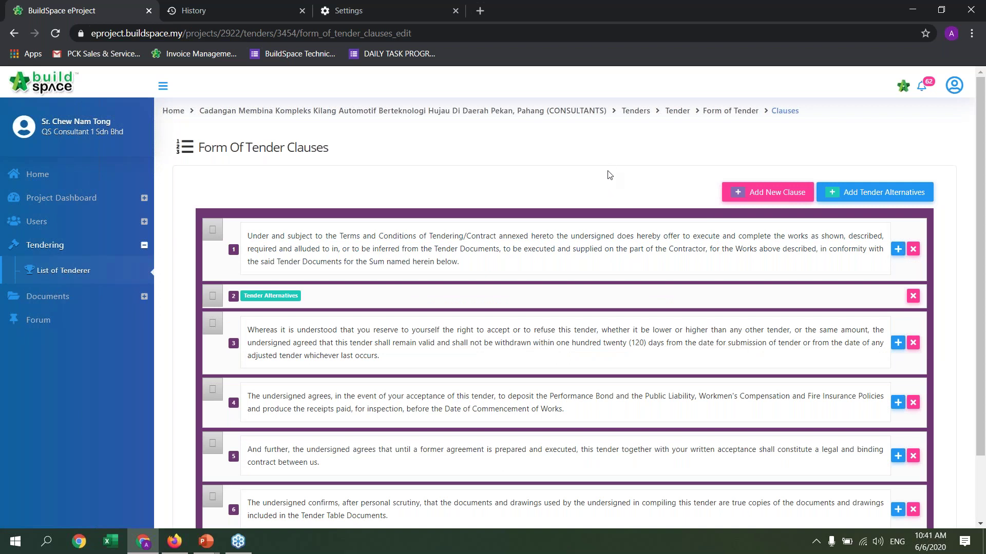
scroll(273, 277, down, 2)
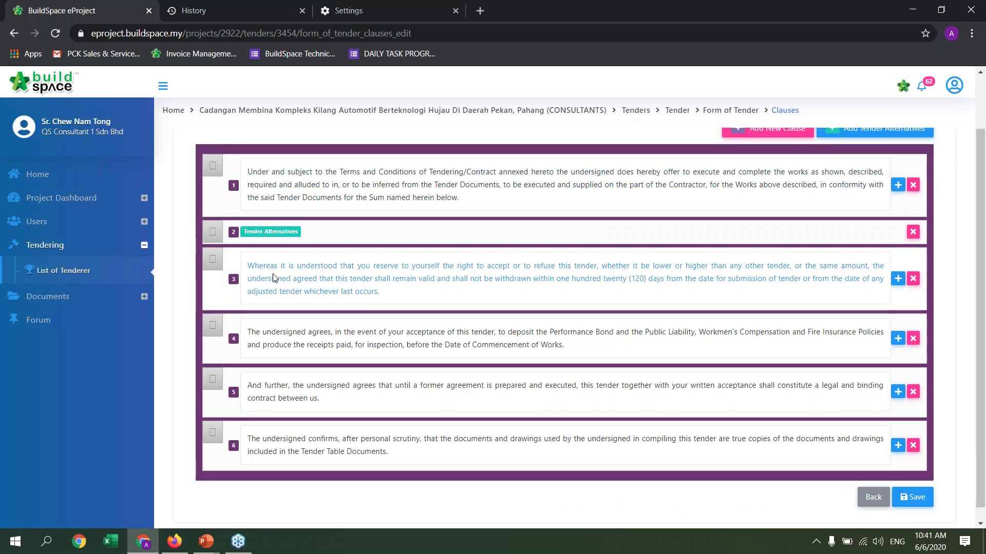
click(396, 295)
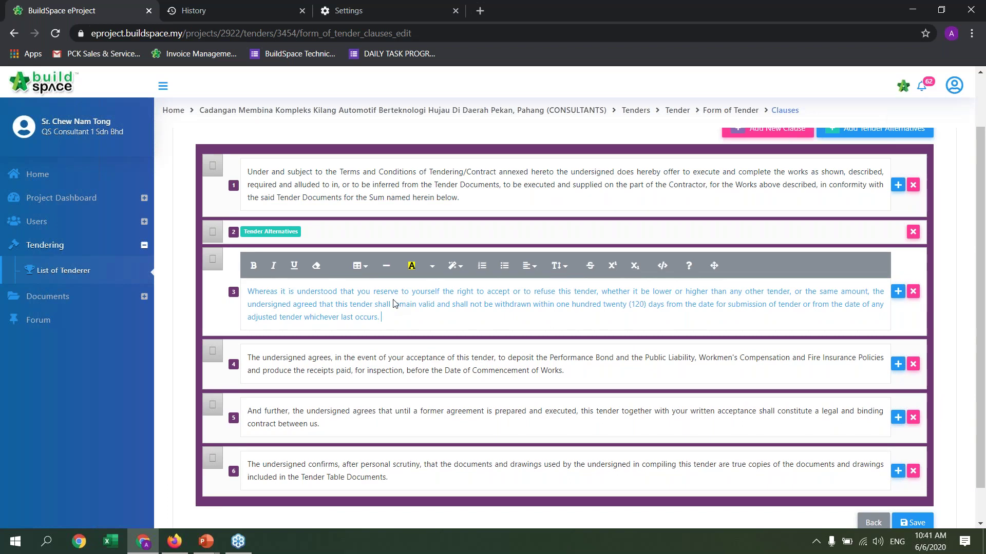
text(abc)
key(BackSpace)
key(BackSpace)
key(BackSpace)
key(BackSpace)
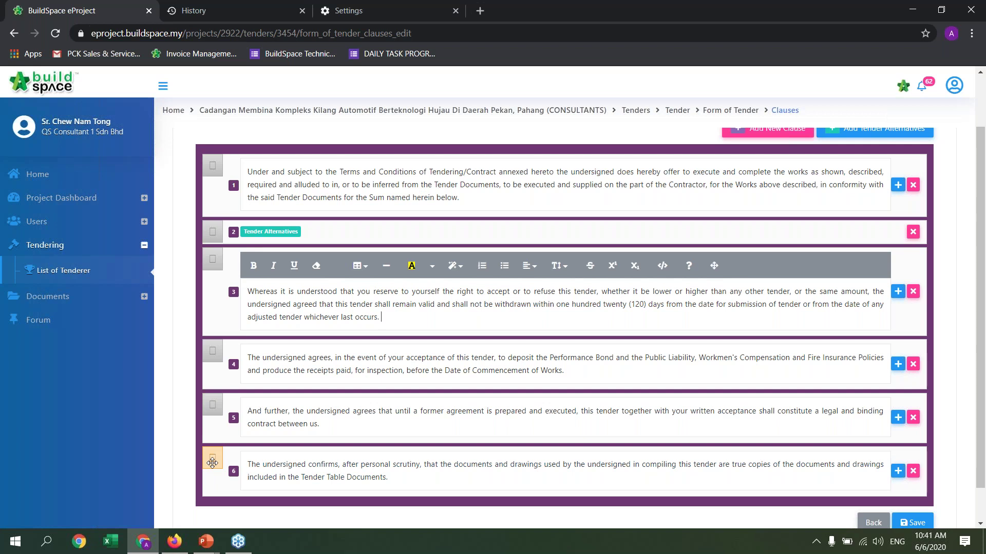
Move the clause about true copies of documents and drawings to position 3, directly below Tender Alternatives, and save the clauses.
drag(212, 463, 212, 259)
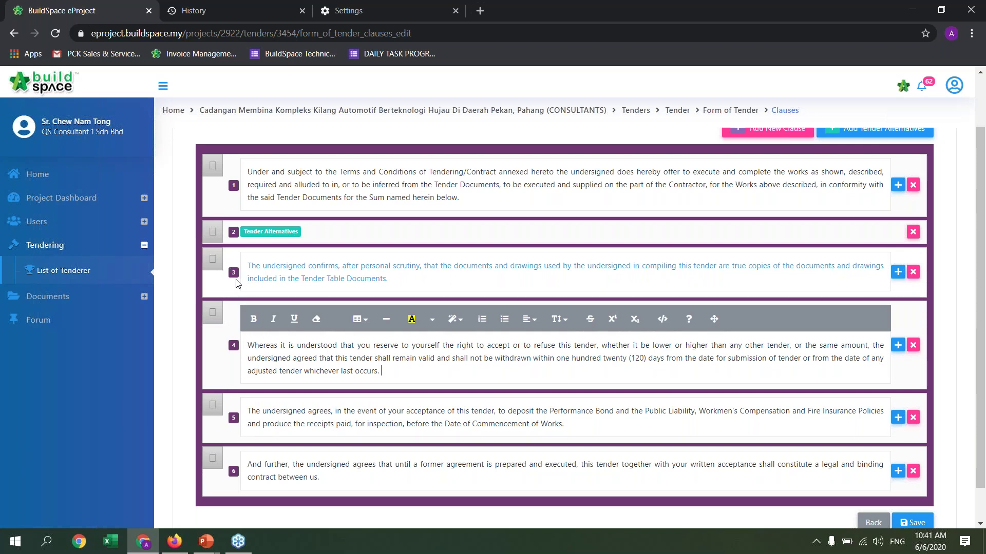
click(214, 406)
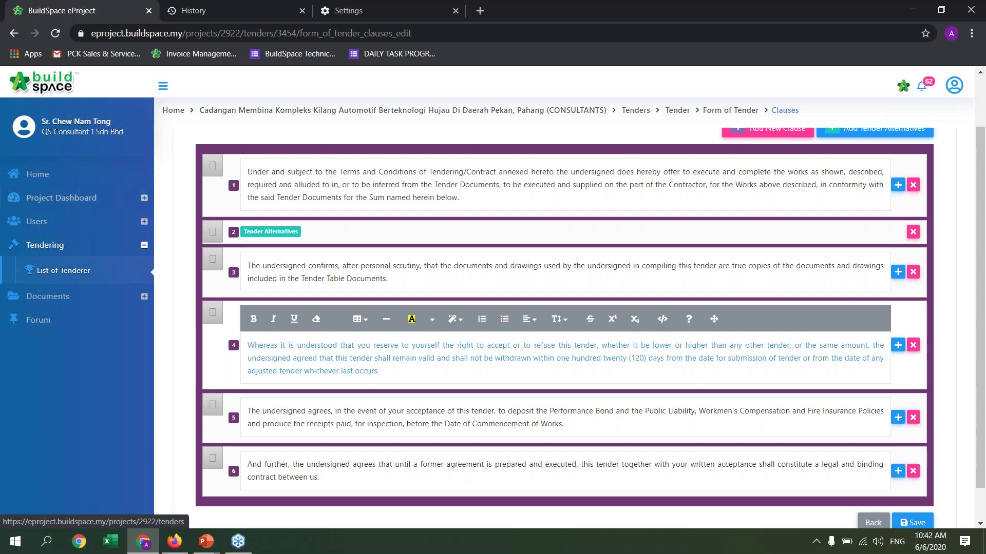
scroll(770, 447, down, 1)
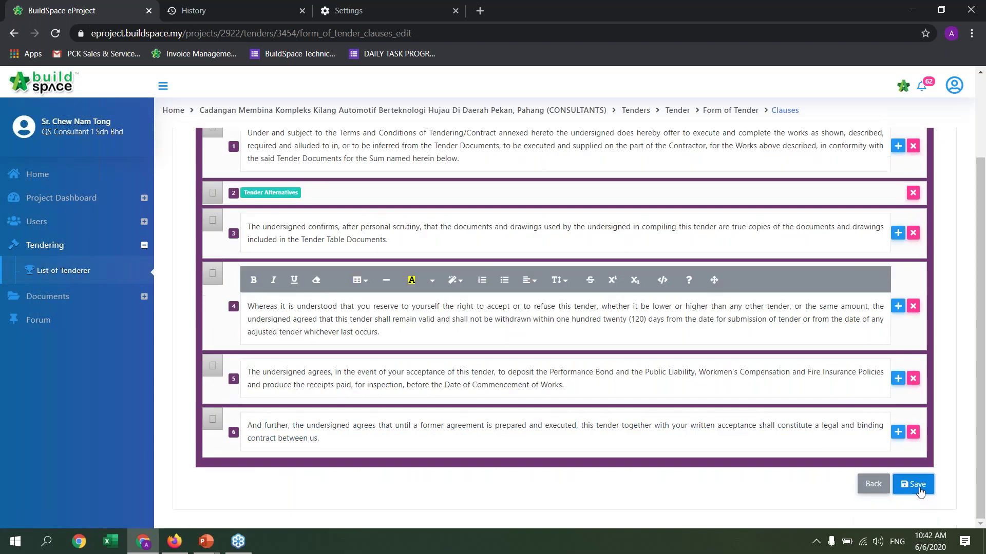
click(918, 489)
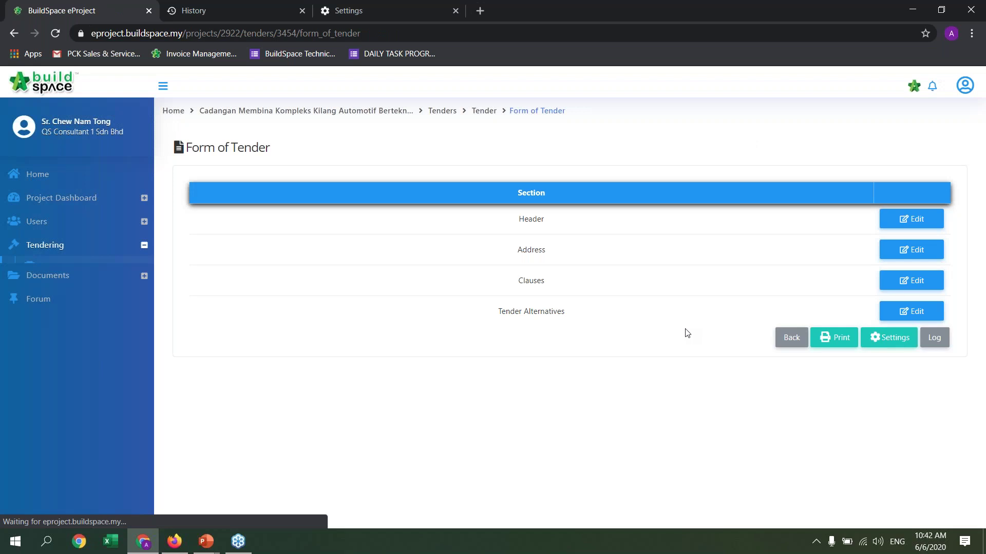
Generate the printable Form of Tender, review it through its last page and close it.
click(835, 339)
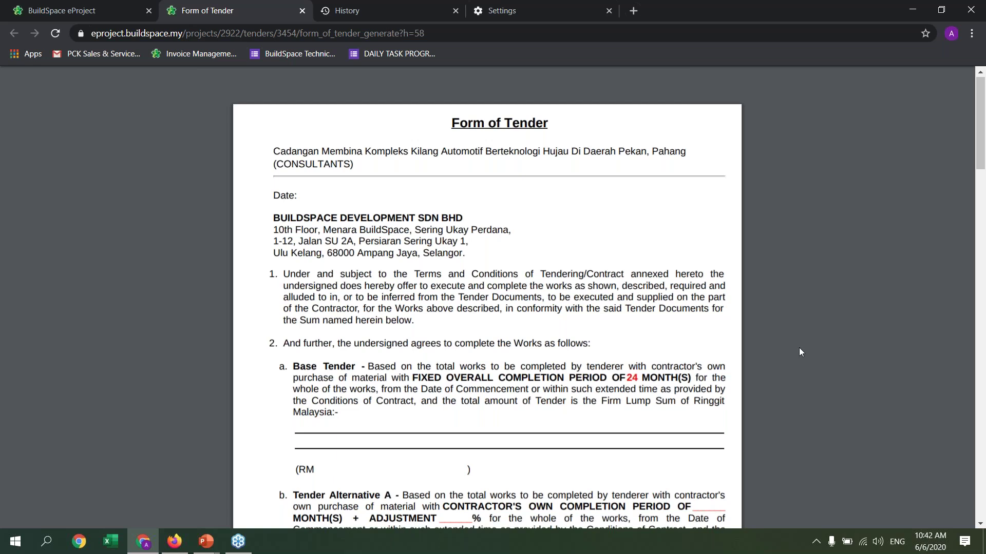
scroll(798, 347, down, 8)
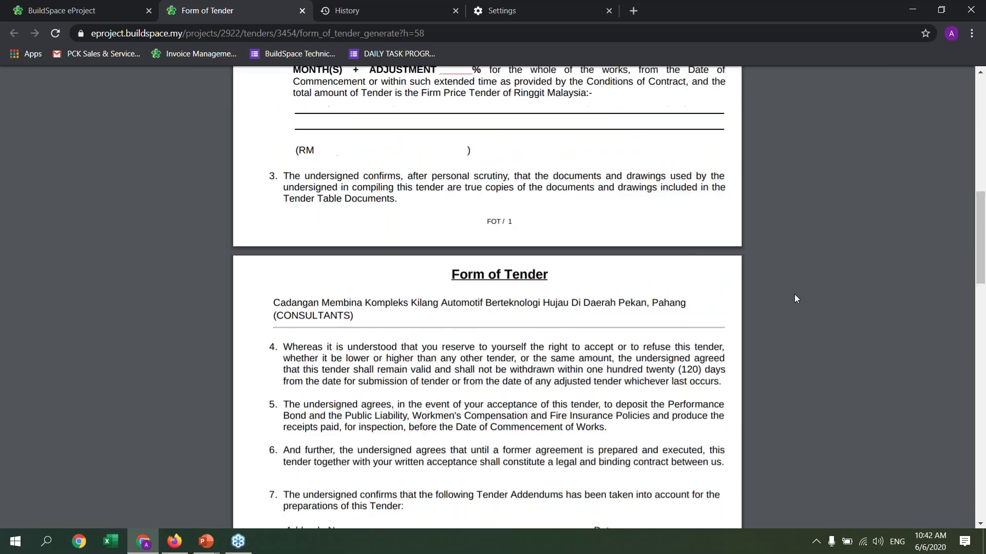
scroll(795, 295, down, 12)
scroll(803, 303, down, 8)
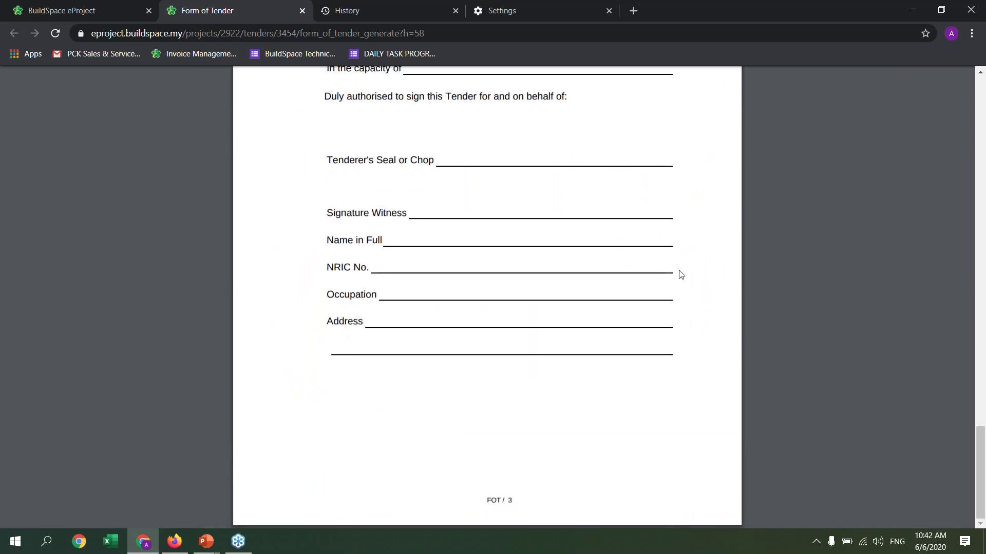
click(302, 11)
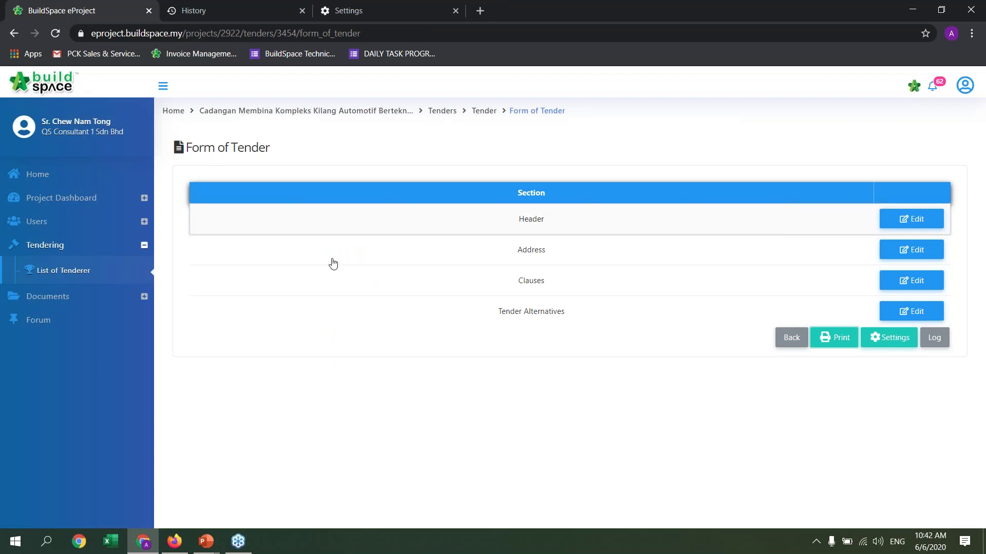
Return to the Project Dashboard and review the items in the Project Progress Checklist.
click(57, 203)
click(63, 224)
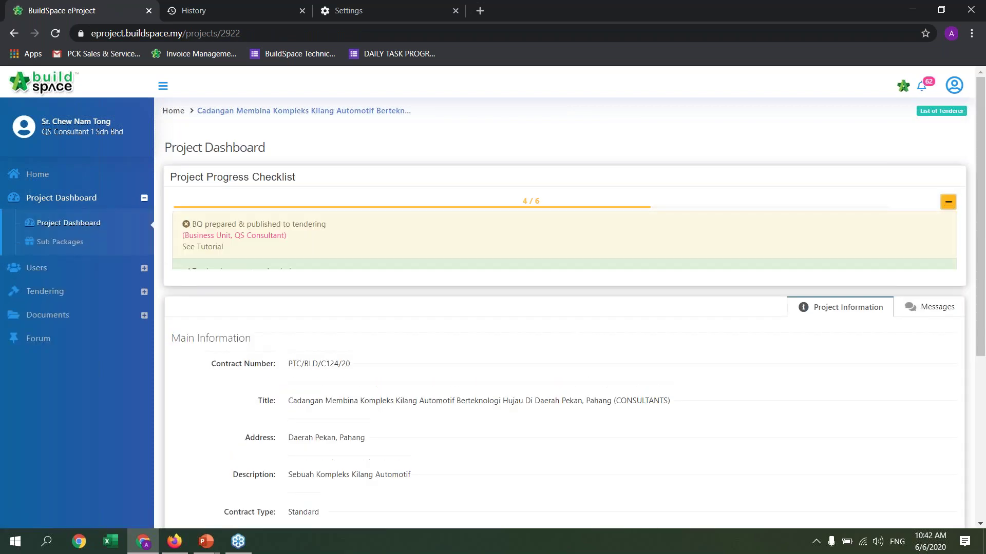
click(948, 203)
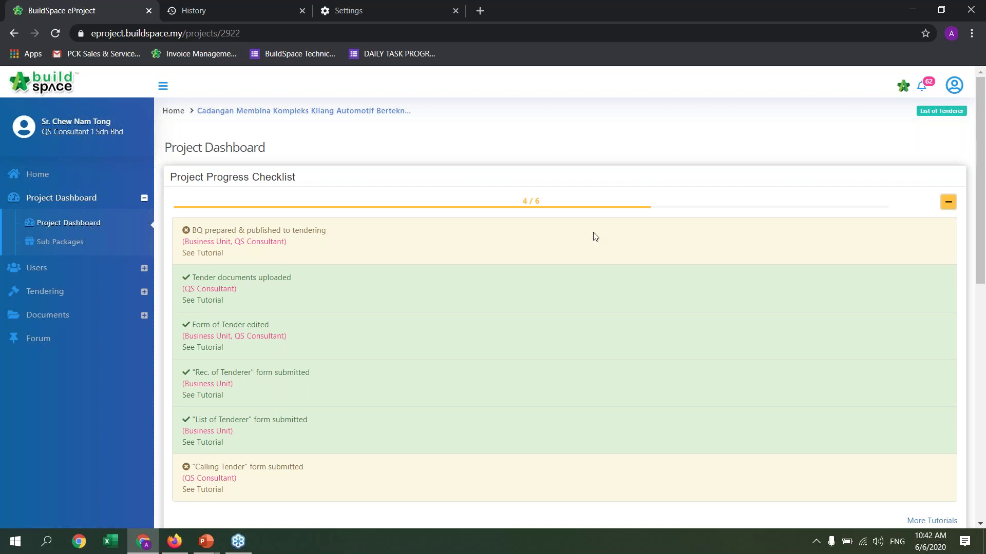
Open the project in BuildSpace Pro's Project Builder and show the FRAME element items of Bill 1 Main Building.
click(905, 90)
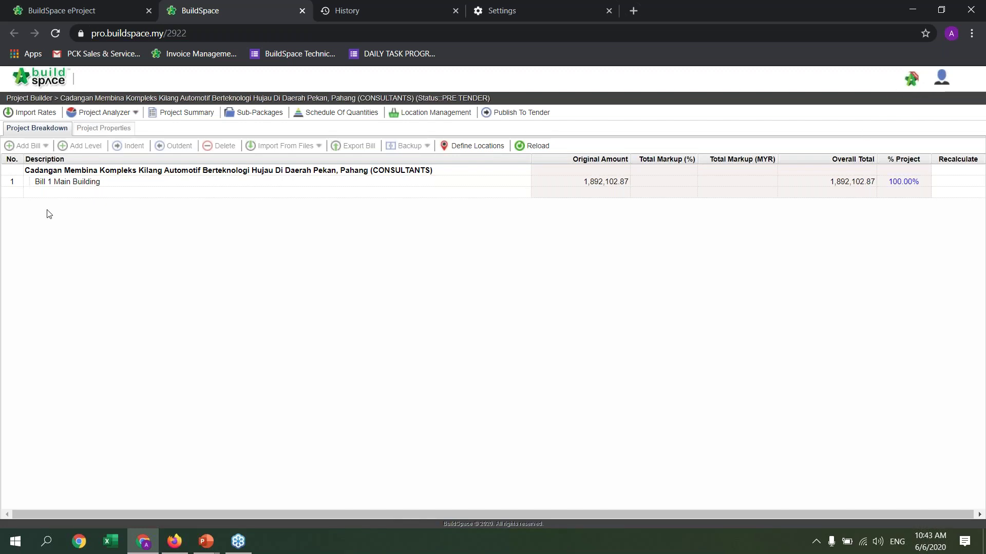
click(61, 184)
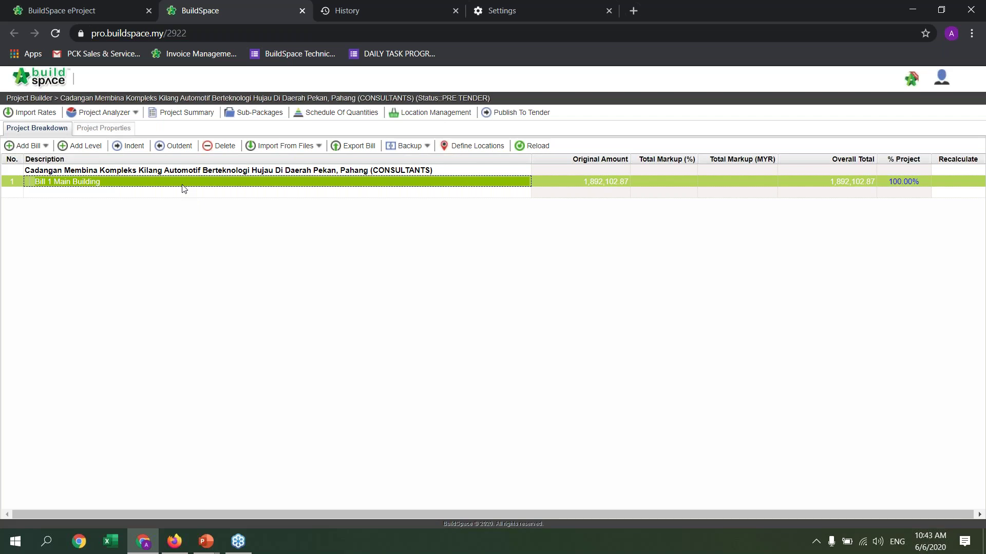
double_click(162, 184)
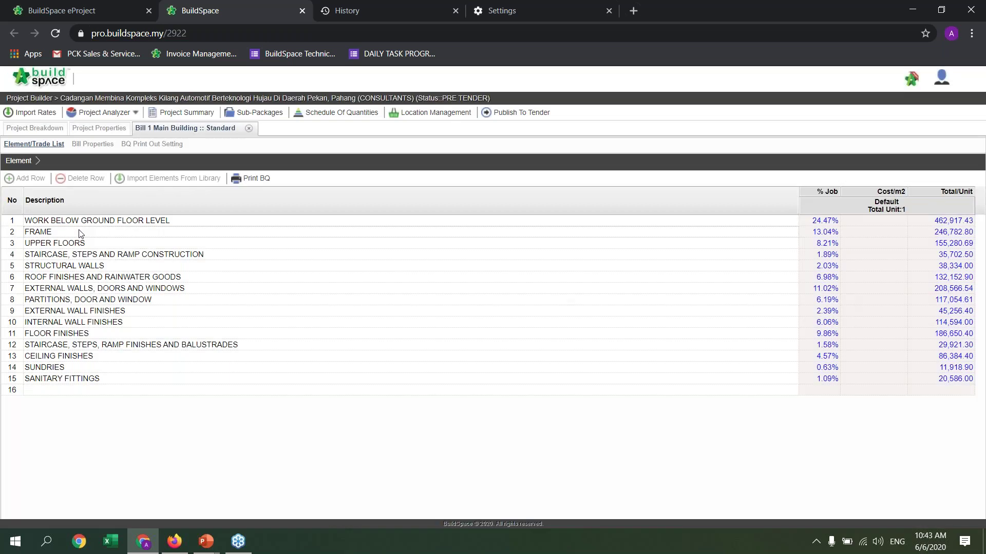
double_click(81, 232)
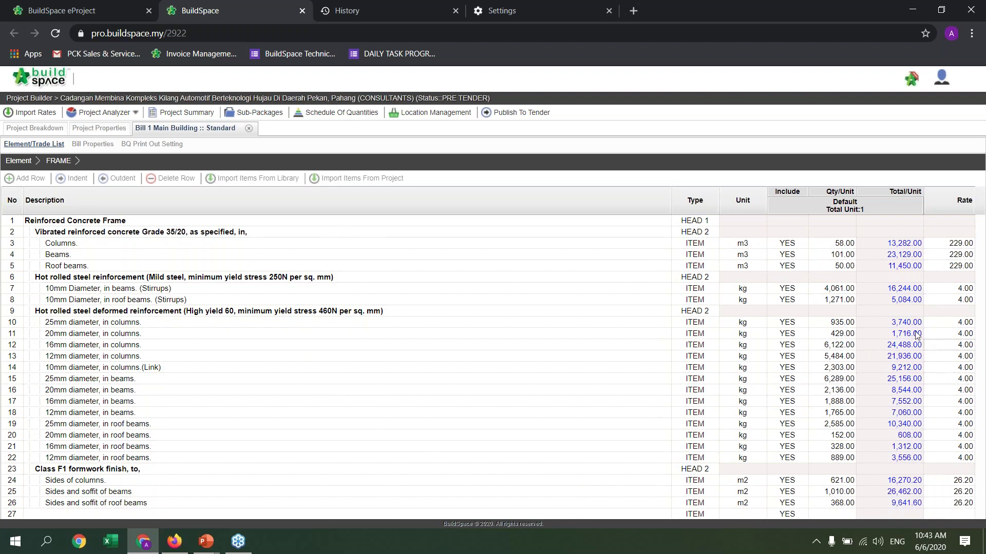
Change the type of the Columns item under Vibrated reinforced concrete Grade 35/20 to ITEM-PC.
click(702, 247)
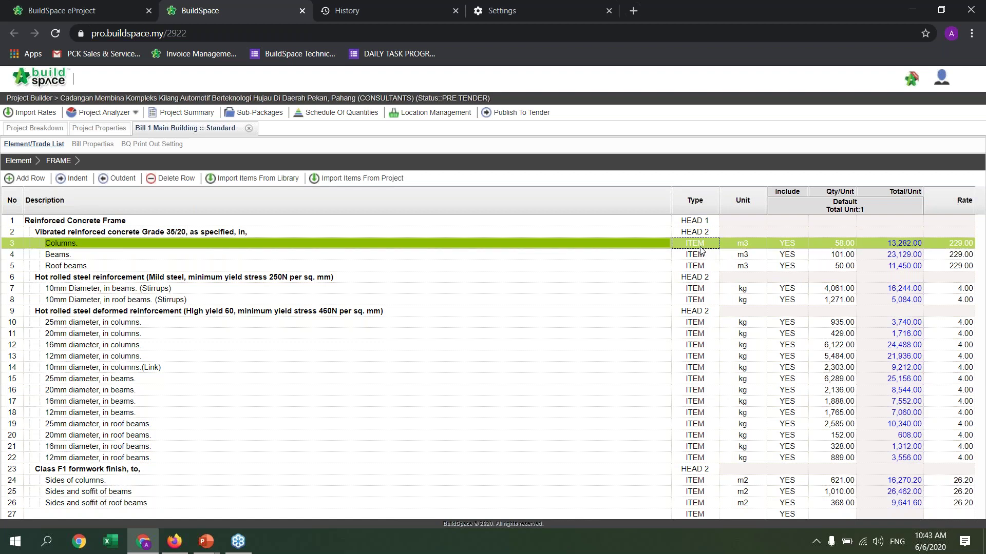
click(701, 249)
click(701, 245)
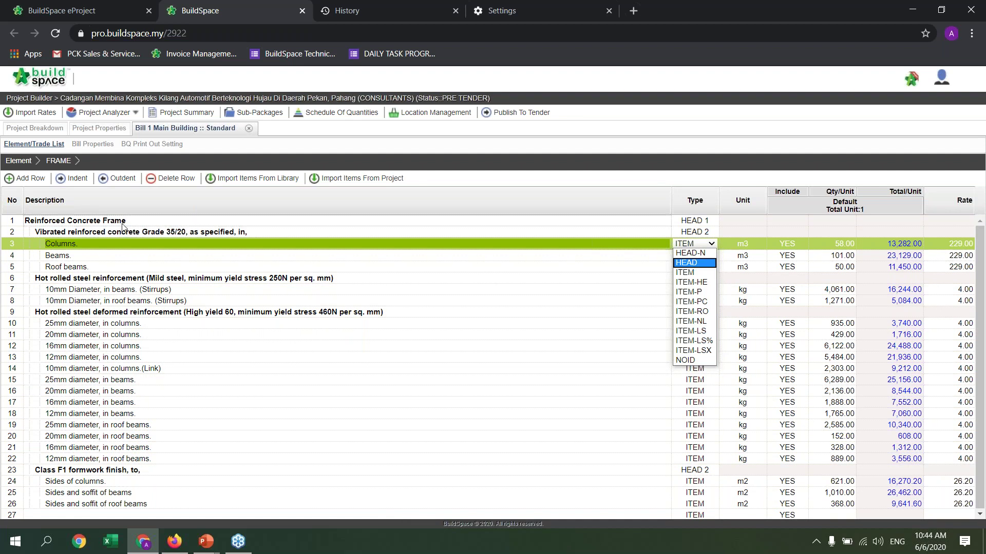
click(713, 303)
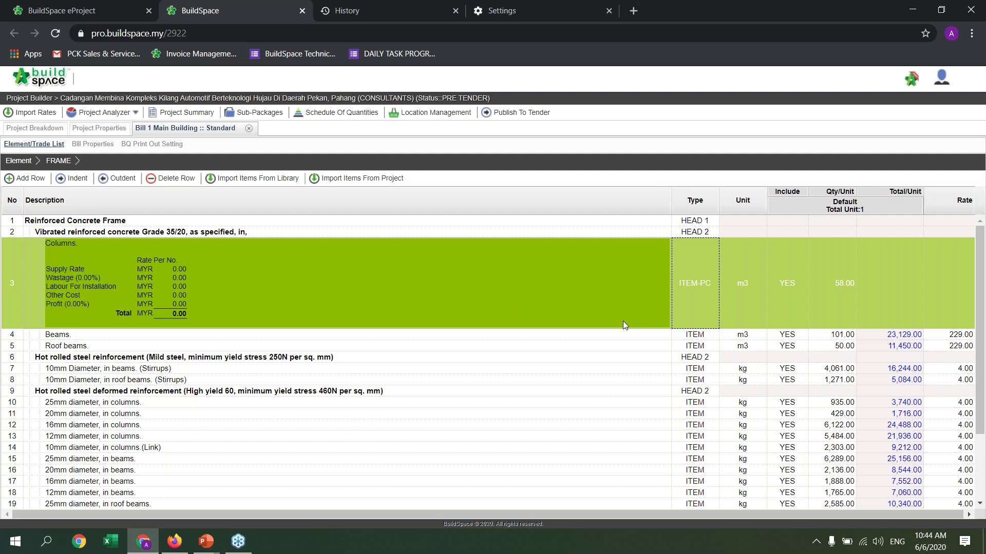
Set the Columns item's type back to ITEM.
click(688, 286)
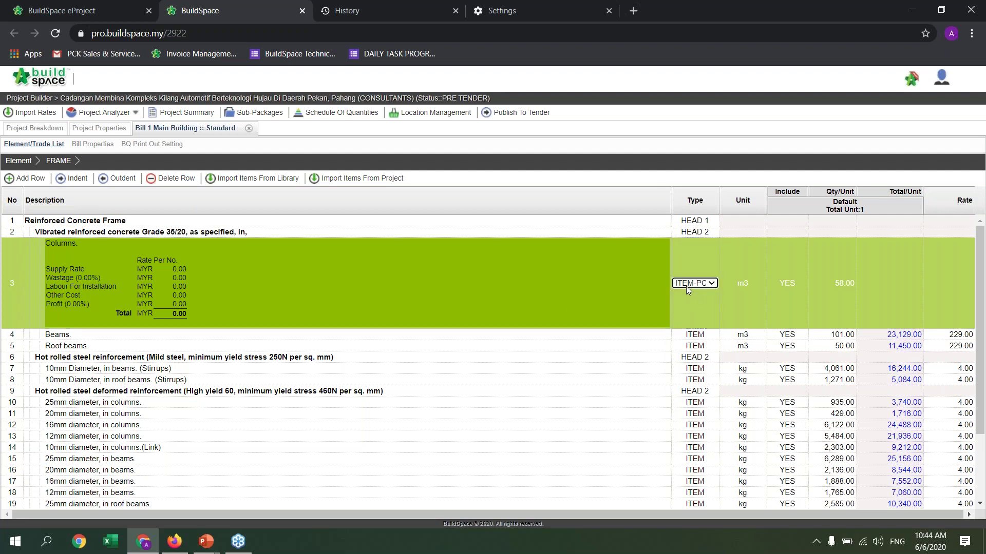
click(687, 285)
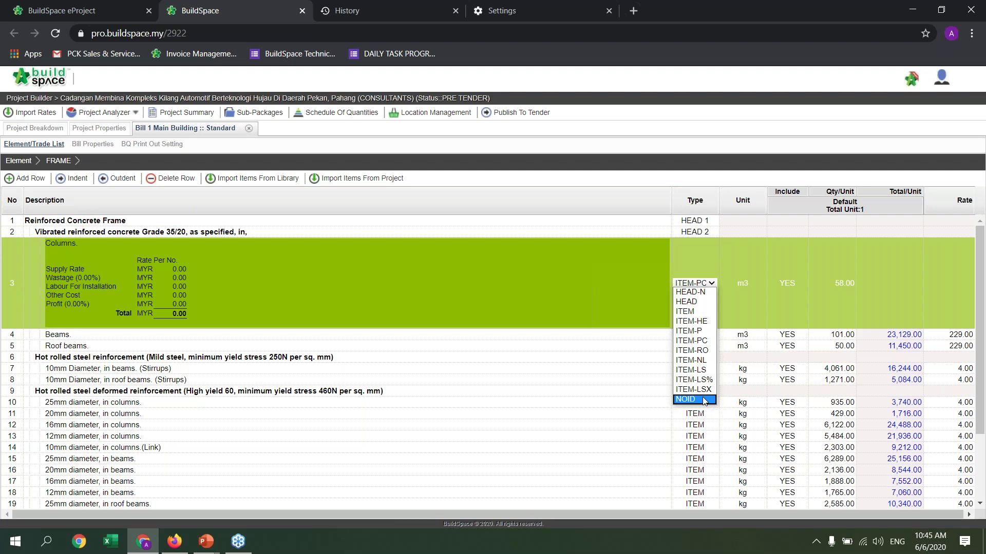
click(696, 315)
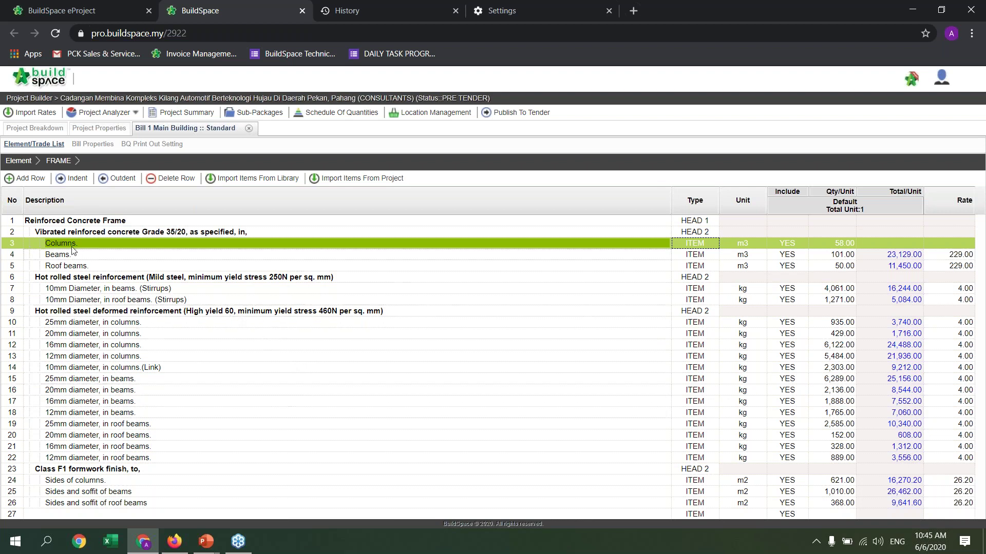
Generate the BQ printout for Bill 1 Main Building from its element list, review the summary and first trade pages, and close it.
click(20, 161)
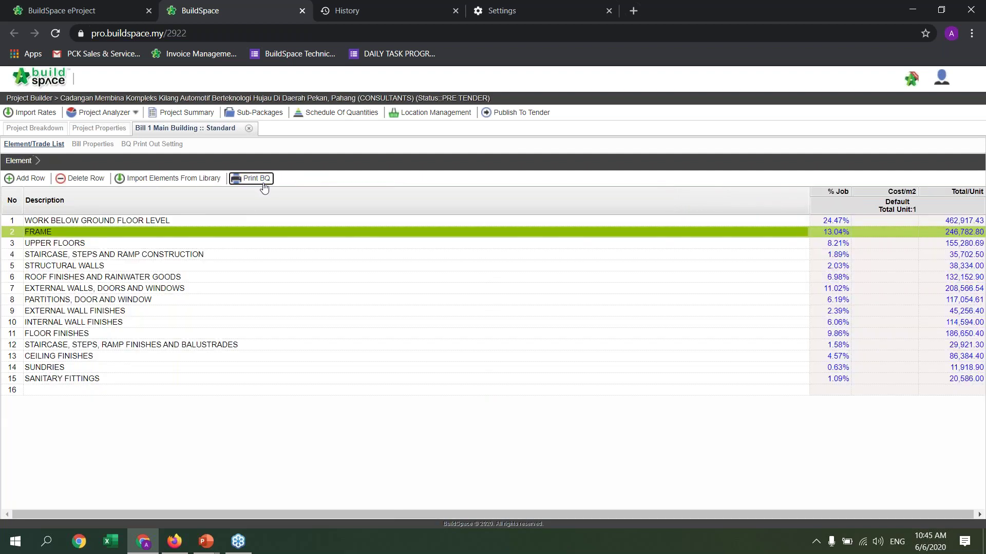
click(264, 188)
click(323, 200)
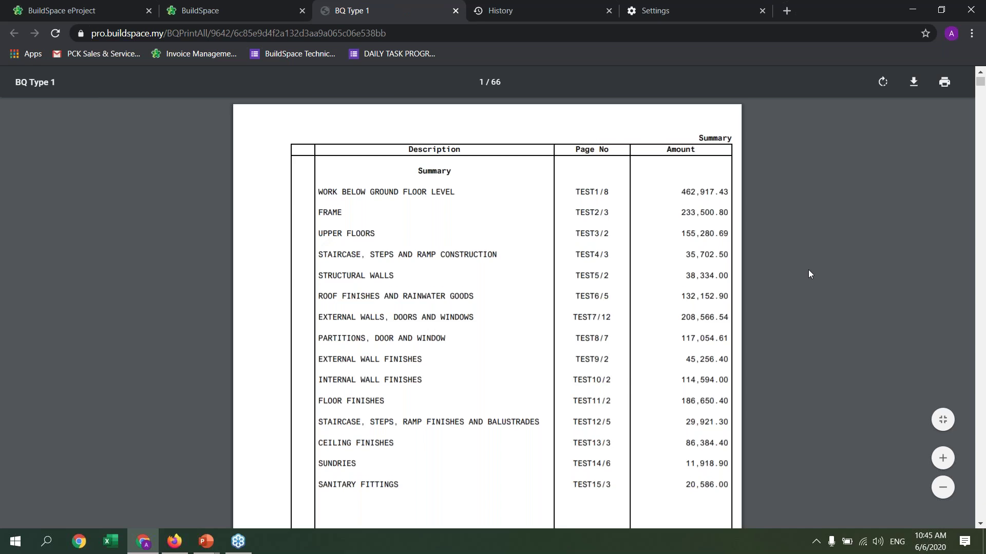
scroll(808, 274, down, 6)
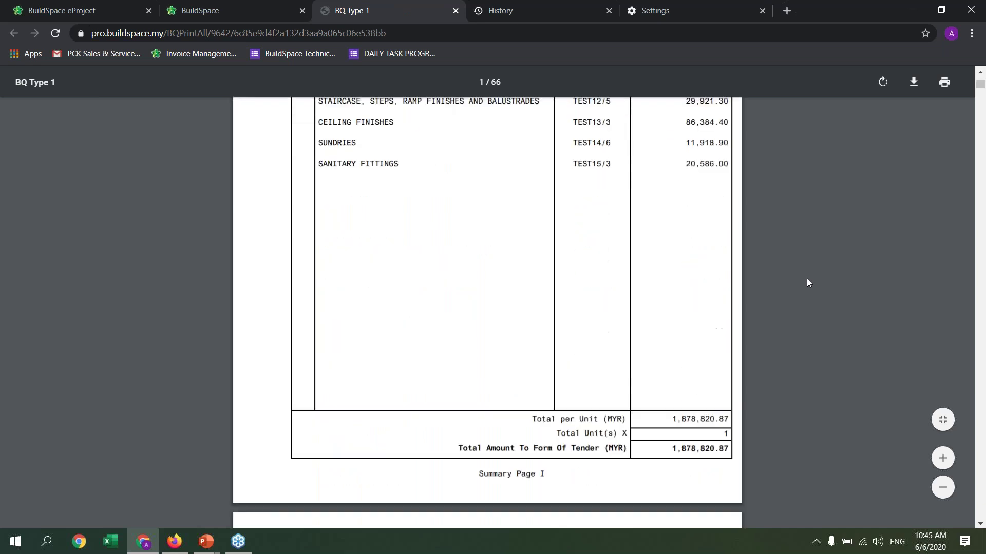
scroll(807, 280, down, 6)
scroll(807, 280, down, 2)
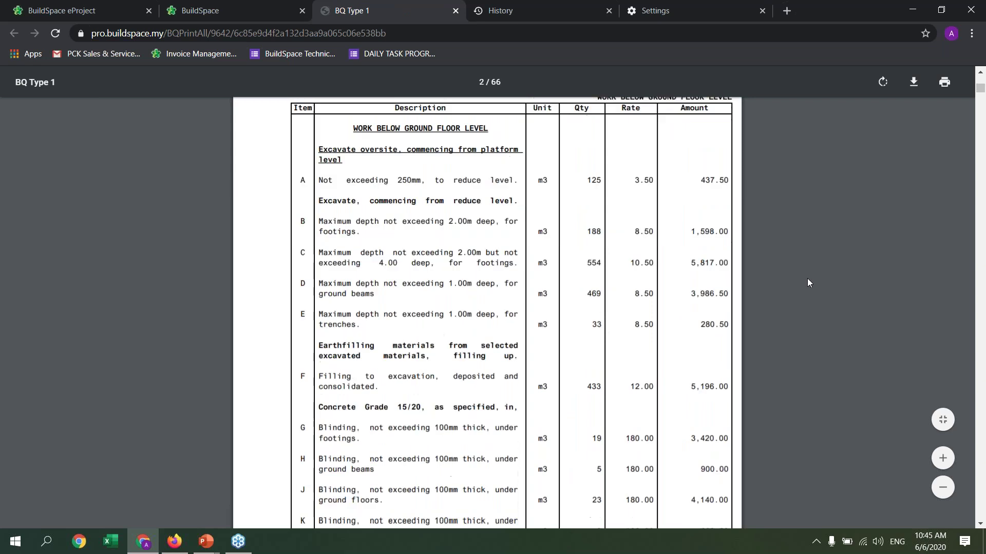
scroll(807, 280, up, 1)
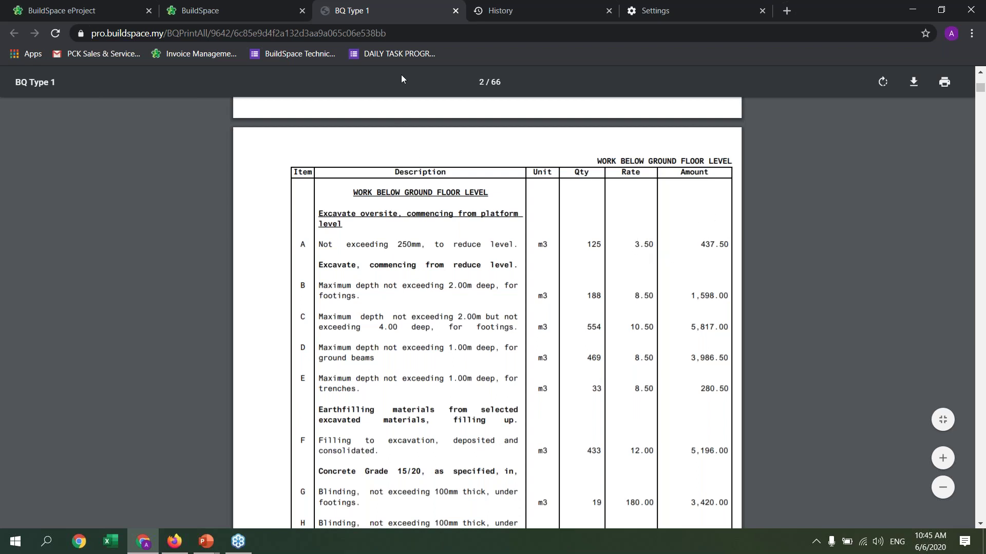
click(456, 12)
click(365, 203)
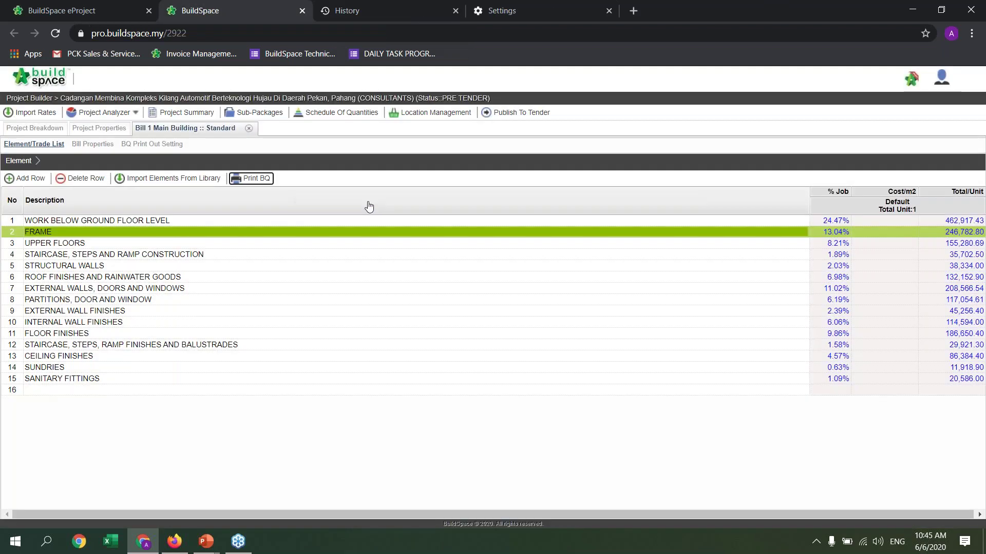
Publish the project with Bill 1 Main Building to tender, accepting the project lock and the irreversible action.
click(523, 115)
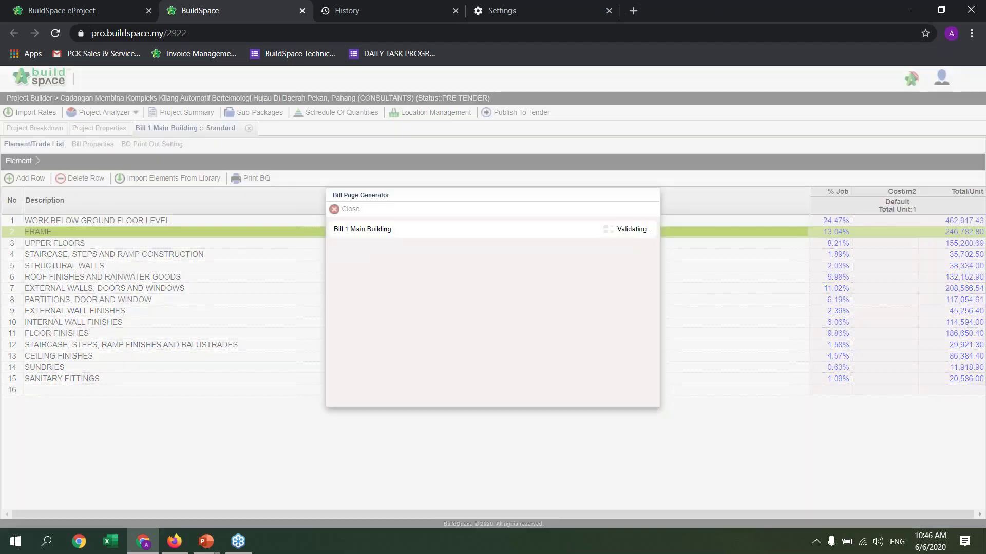
click(545, 273)
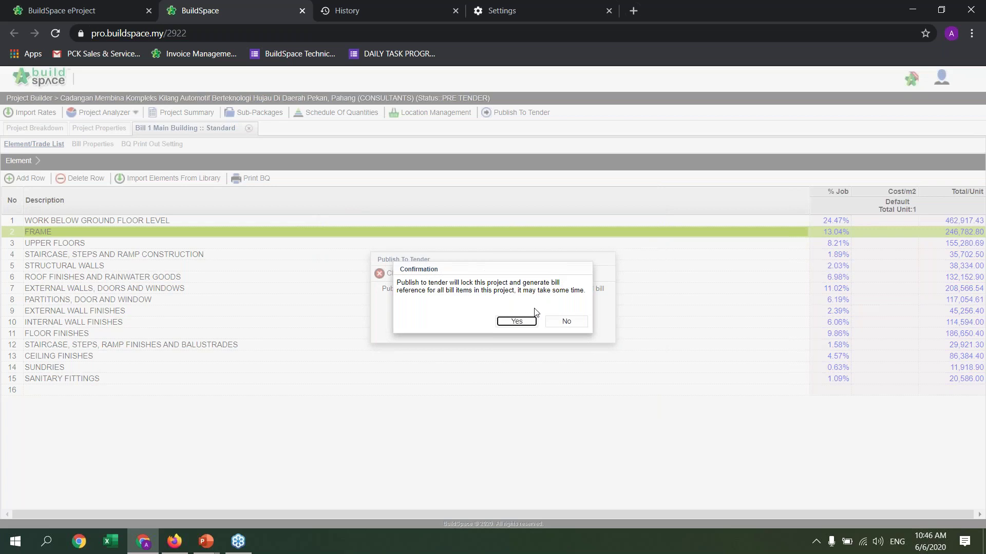
click(517, 321)
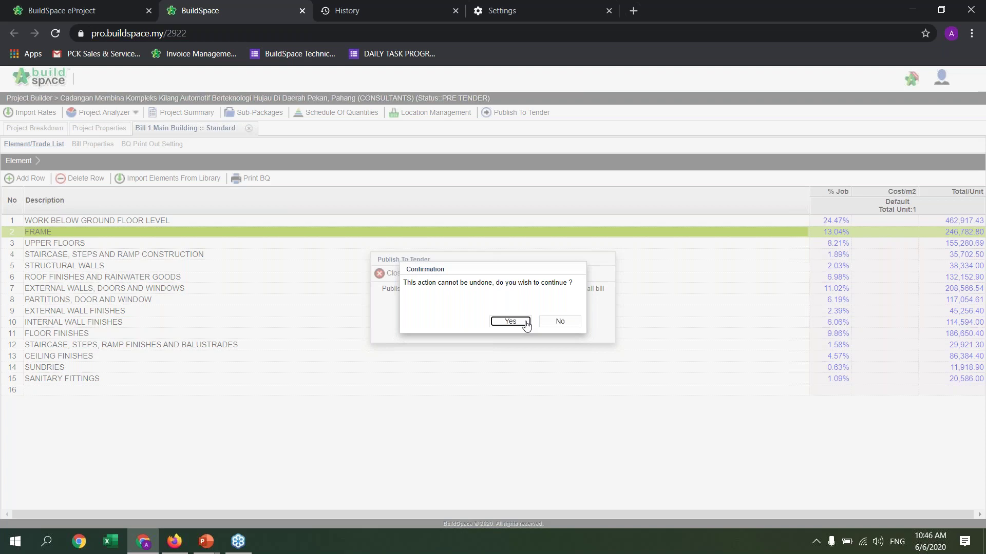
click(526, 323)
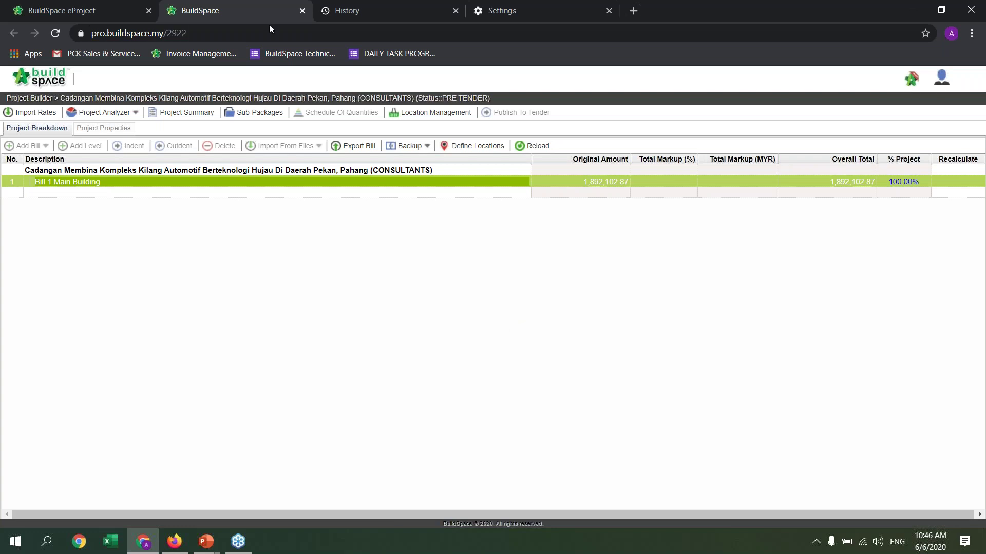
Switch to BuildSpace eProject, refresh the project dashboard and review the expanded Project Progress Checklist.
click(107, 5)
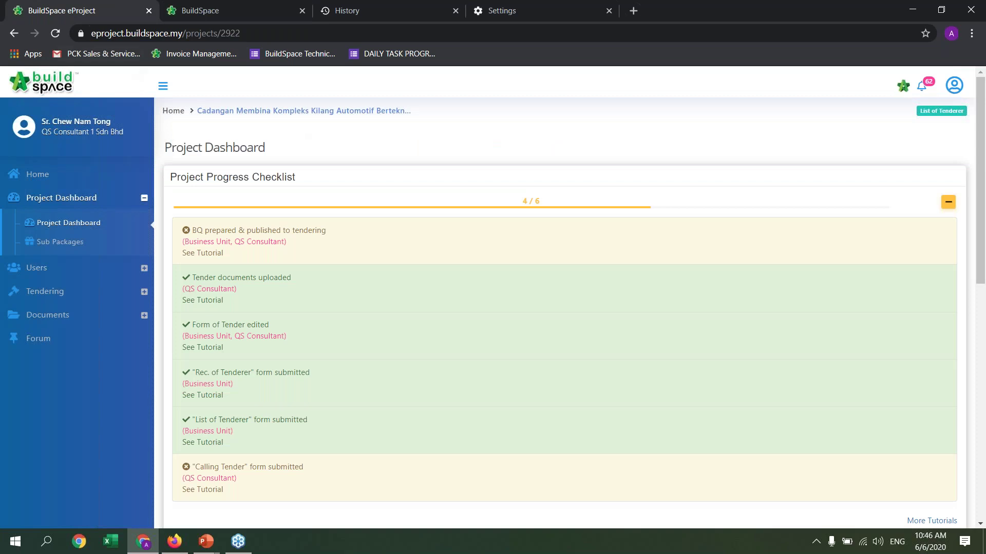
click(58, 33)
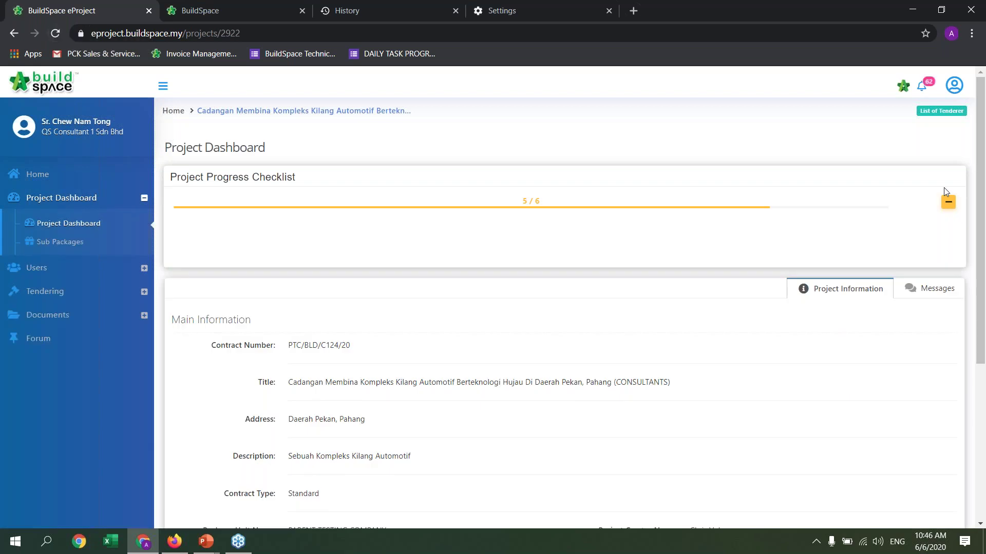
click(947, 200)
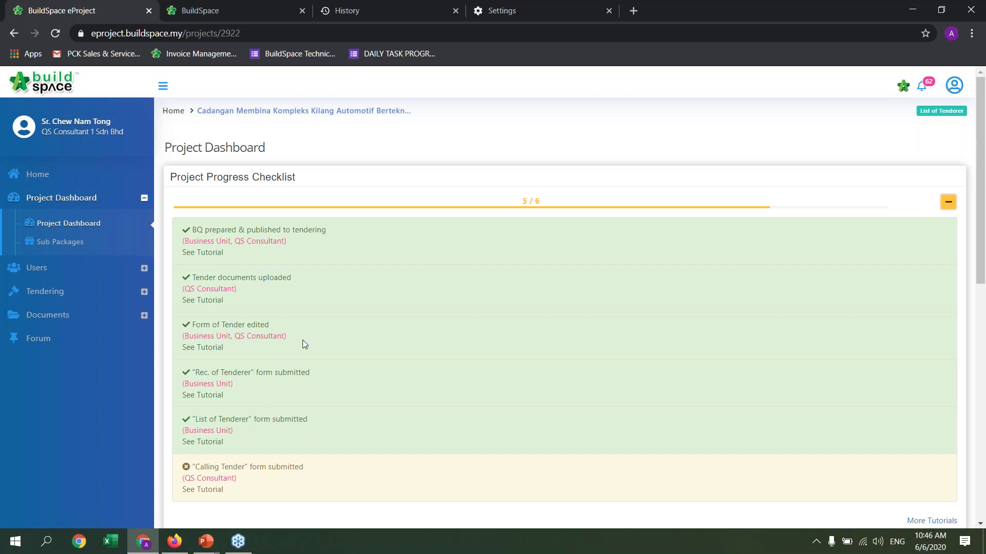
scroll(304, 339, down, 3)
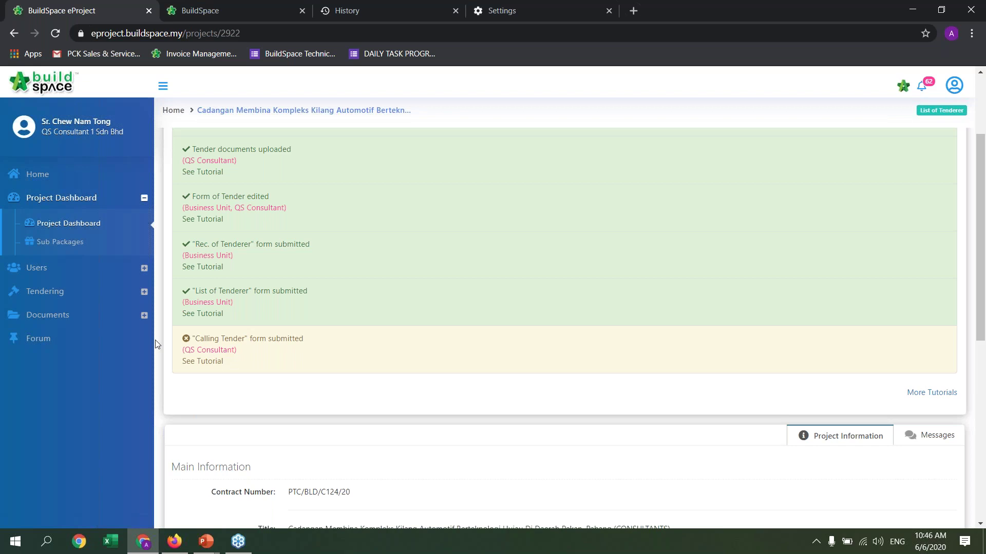
Open the project's tender from List of Tenderer and review its Calling Tender dates, options and selected contractors.
click(85, 293)
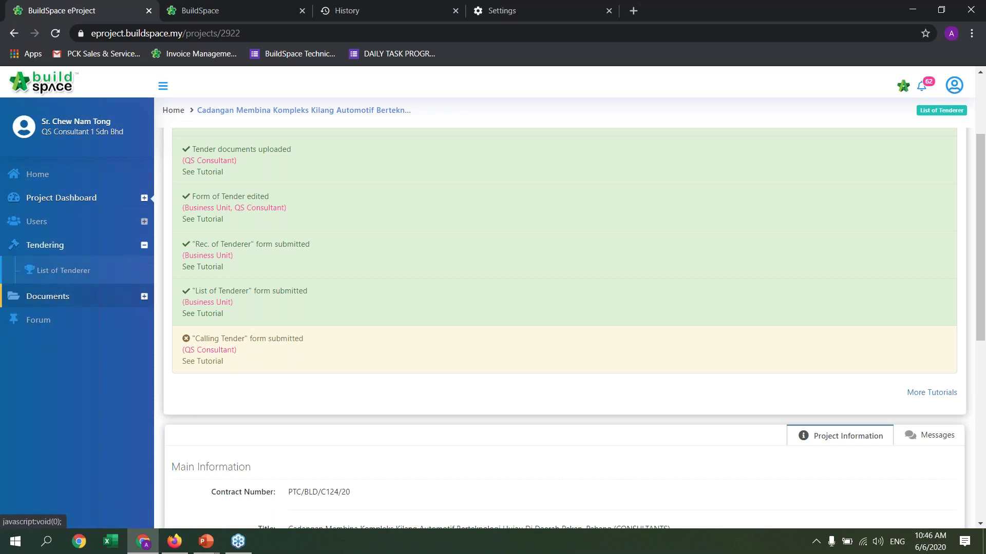
click(62, 275)
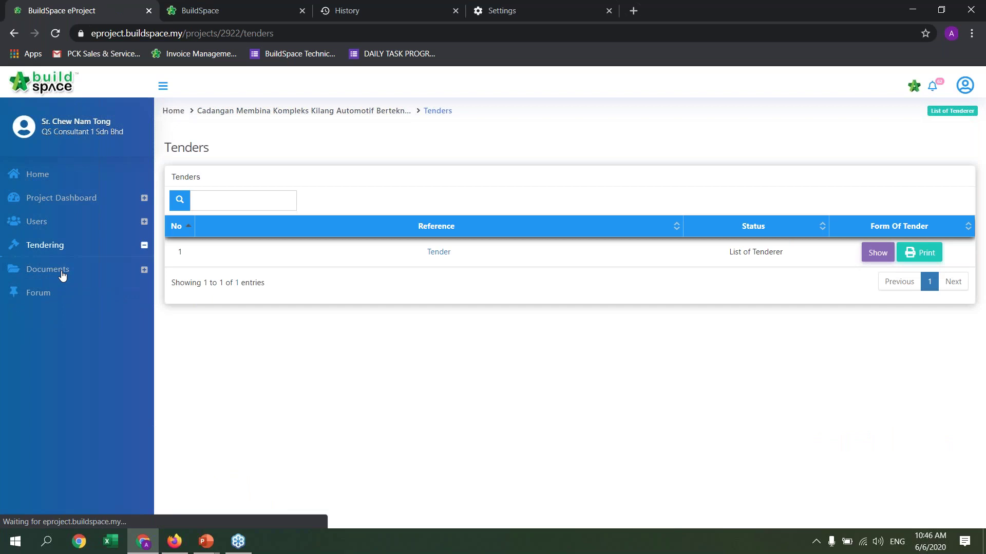
click(439, 253)
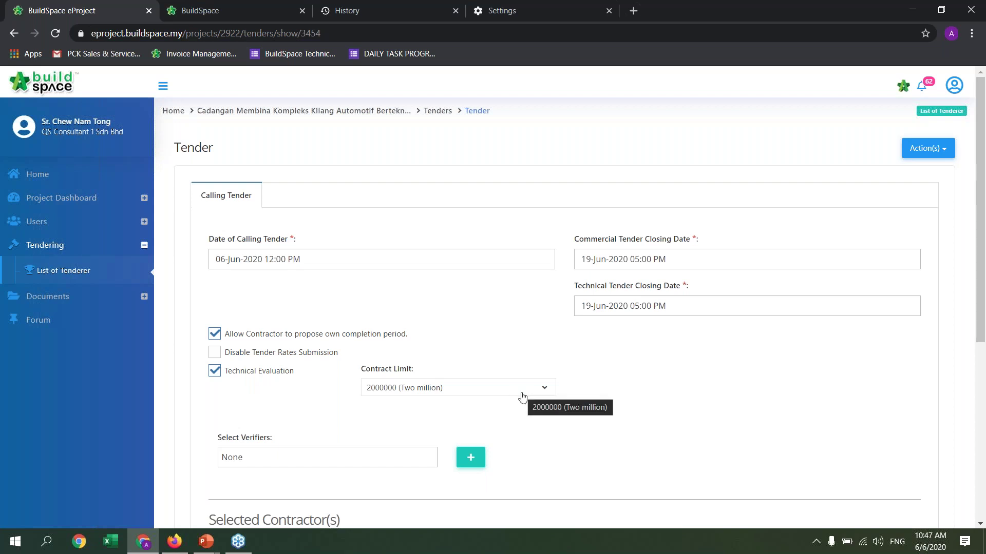
scroll(523, 398, down, 5)
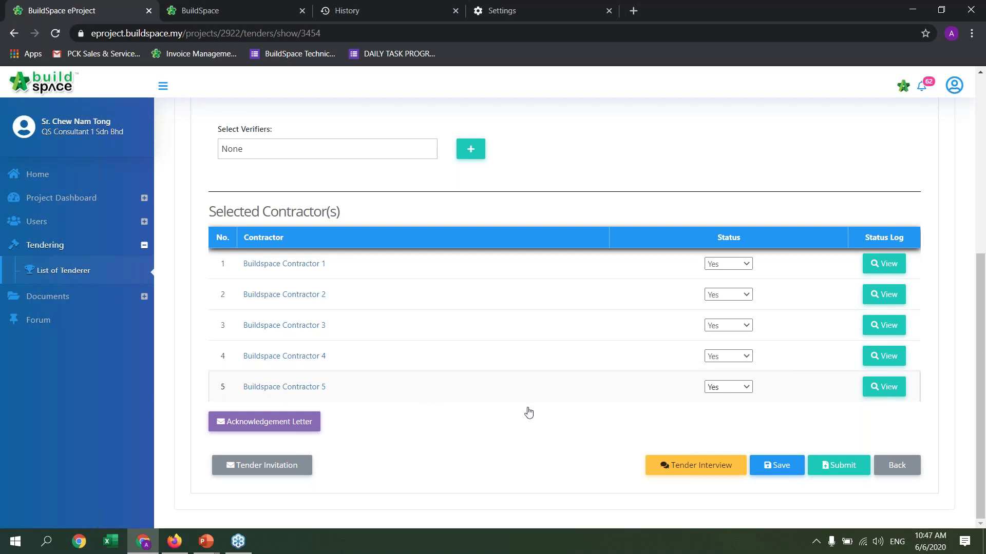
Submit the Calling Tender form without verifiers and review the submitted form.
click(847, 466)
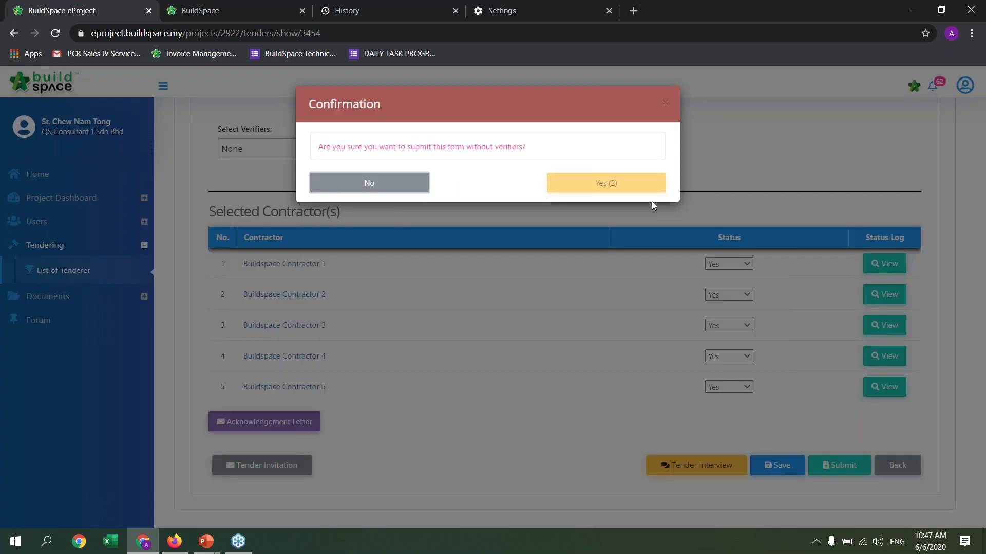
click(647, 192)
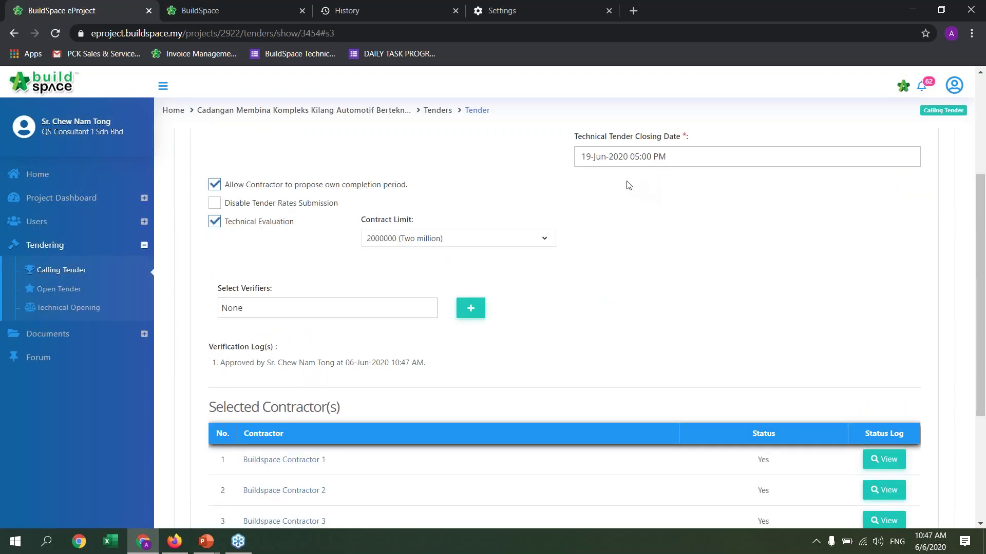
scroll(629, 185, up, 4)
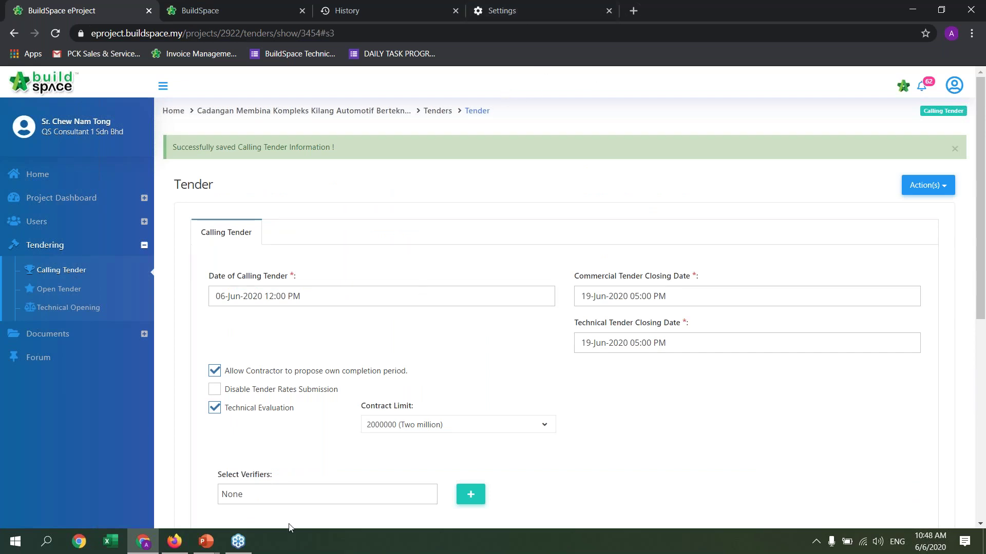
Switch to the PowerPoint presentation.
click(215, 549)
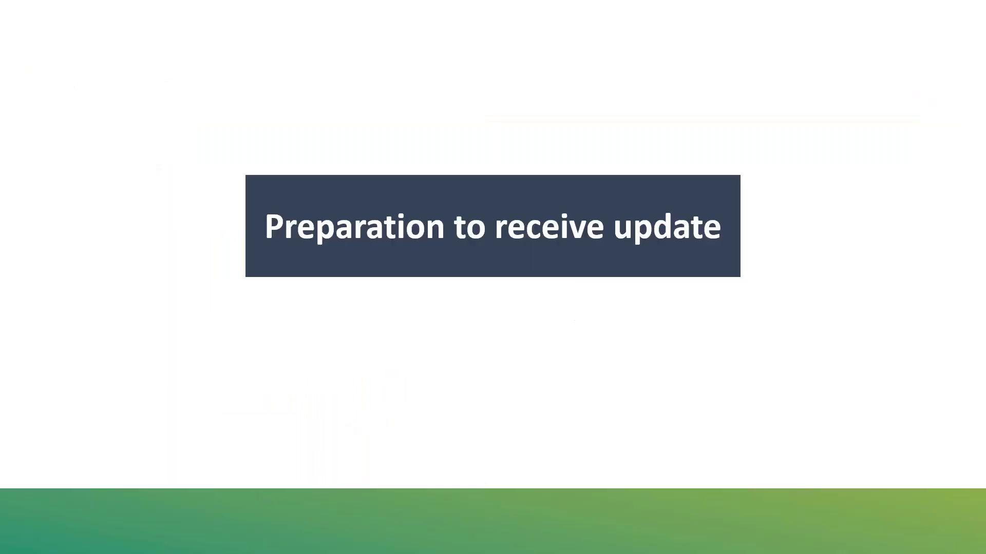